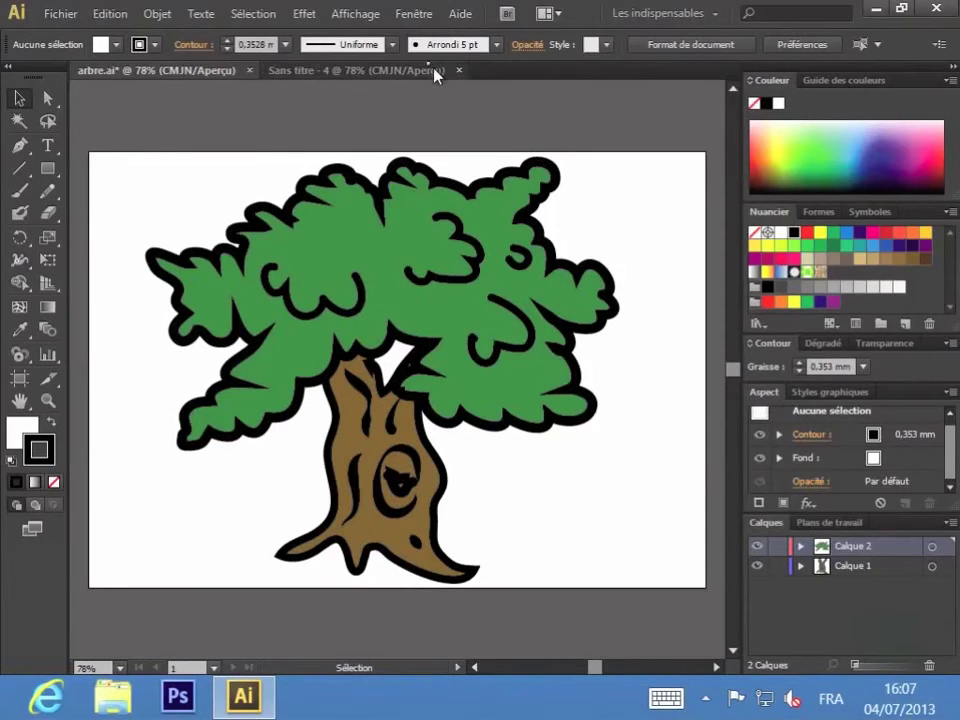
pyautogui.click(414, 16)
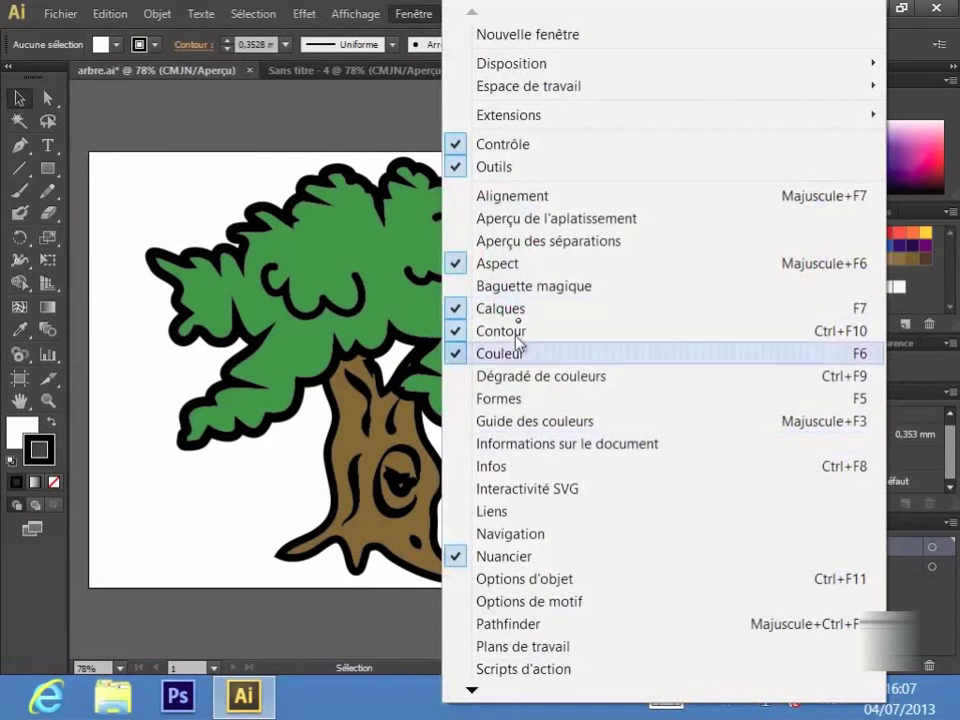
pyautogui.click(405, 118)
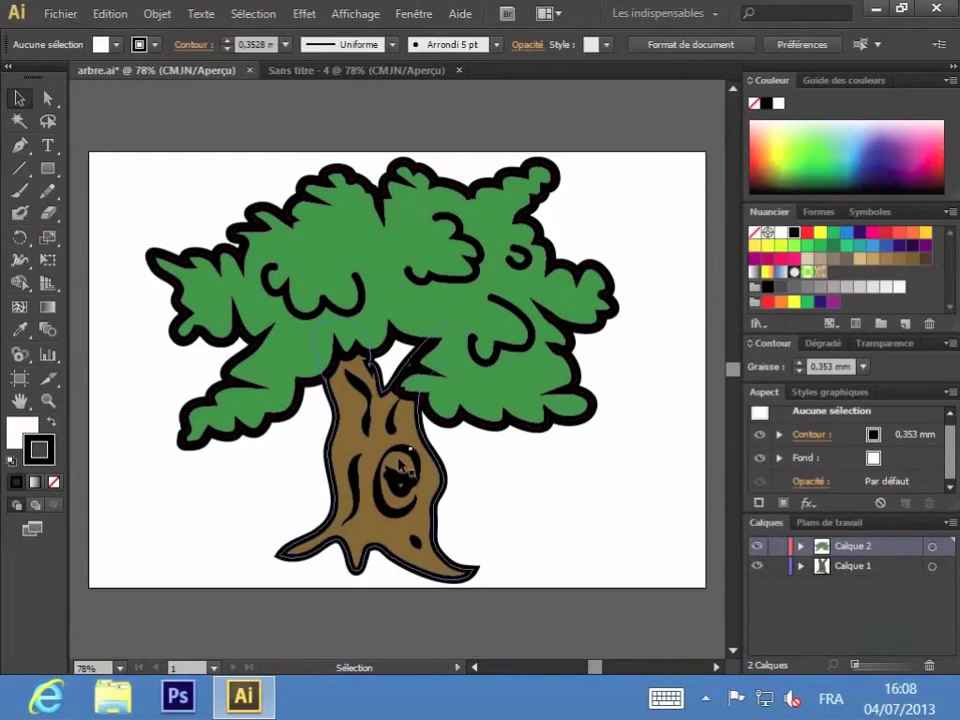
# Hide the green foliage's black stroke through its appearance attributes and undo the change to restore it.
pyautogui.click(463, 394)
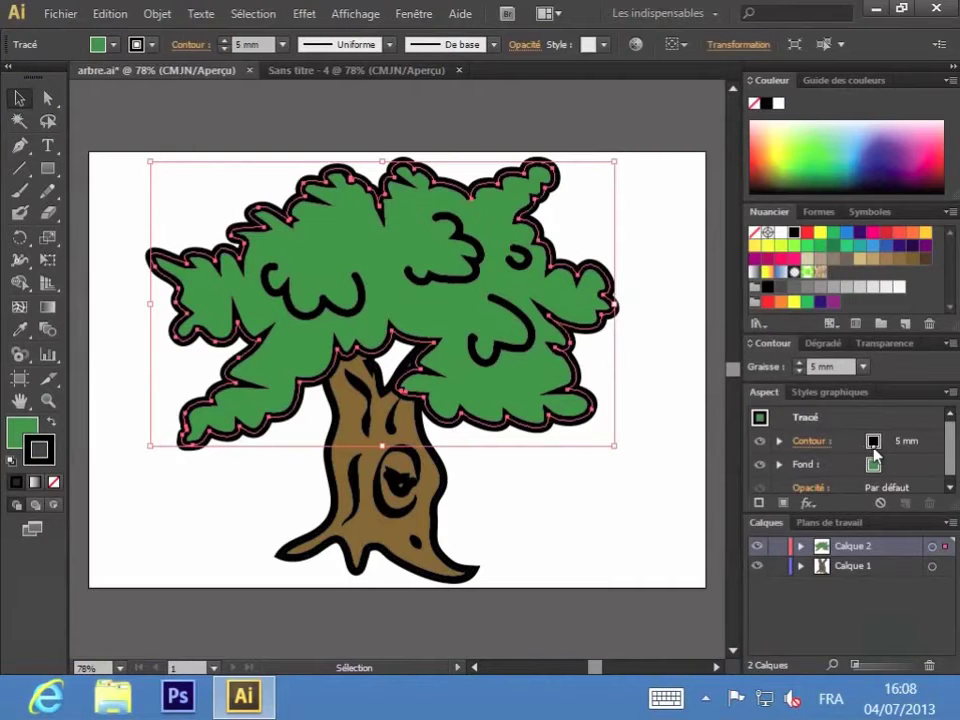
pyautogui.click(760, 441)
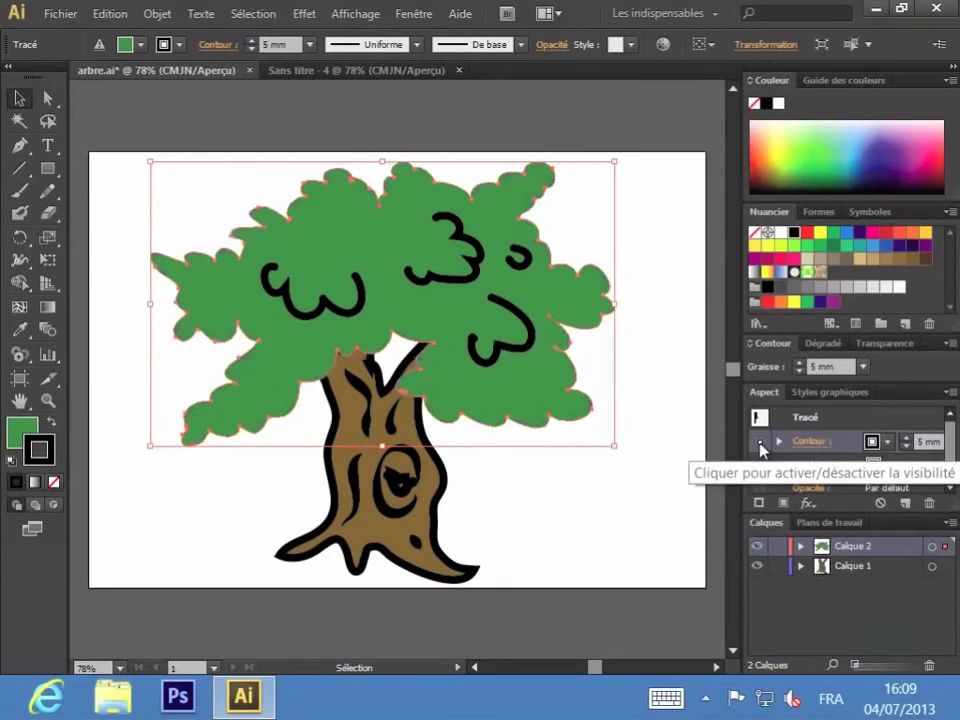
pyautogui.click(645, 482)
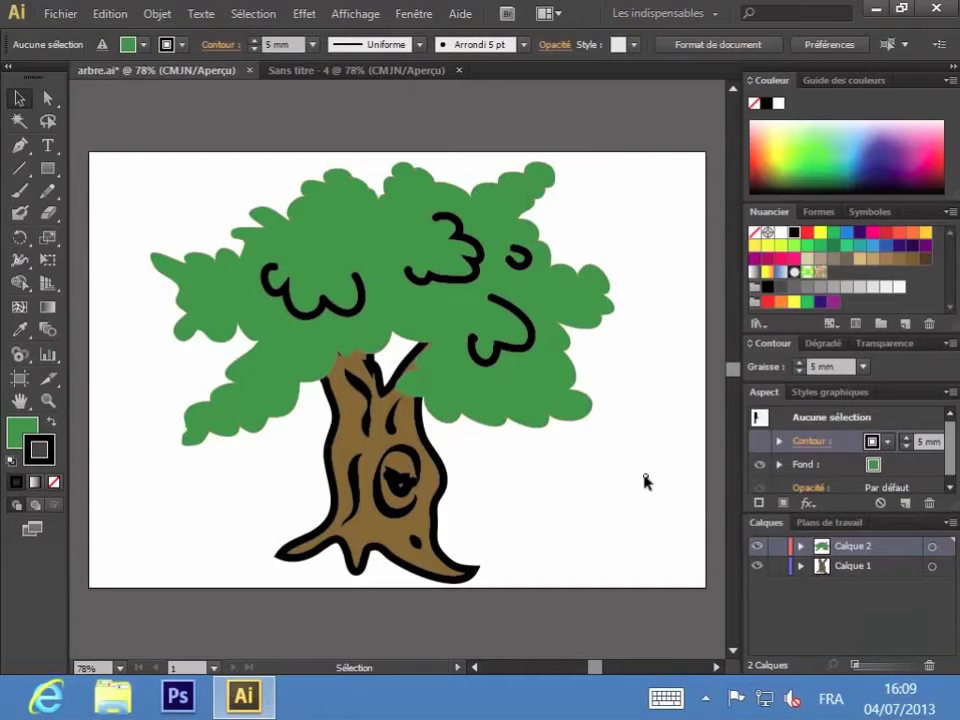
pyautogui.click(761, 442)
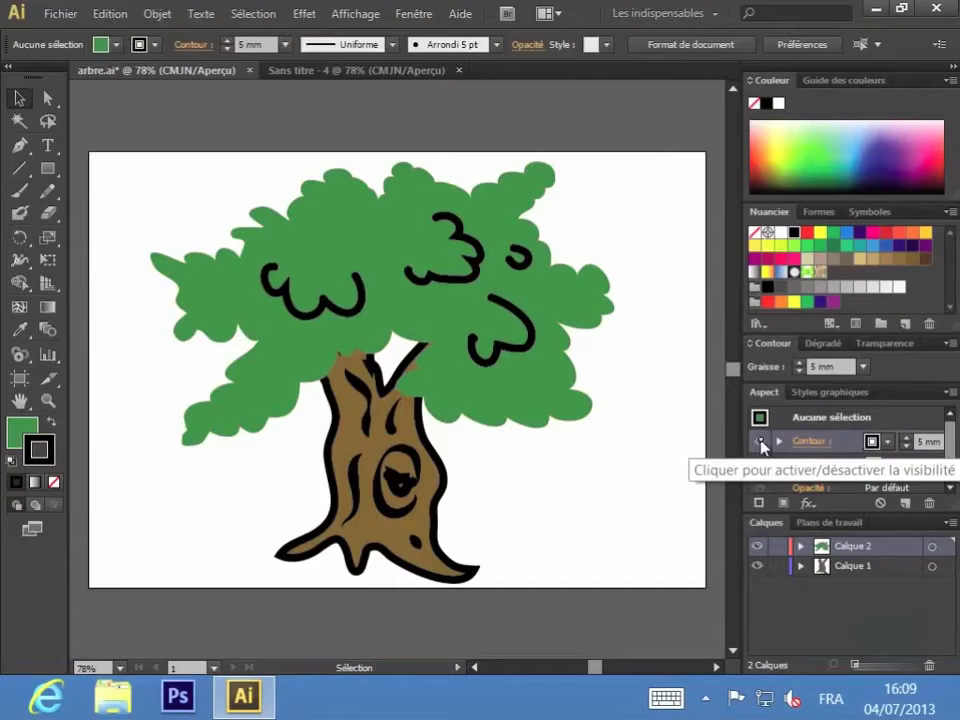
pyautogui.hotkey('ctrl', 'z')
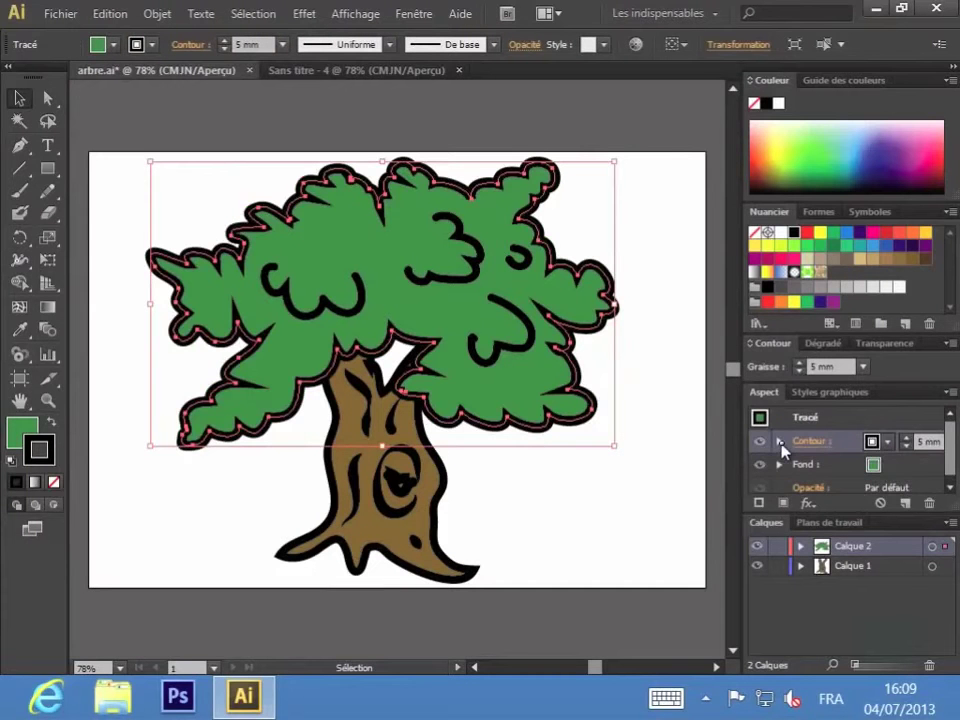
# Expand the foliage's stroke attribute and examine its opacity along with the fill and object opacity entries.
pyautogui.click(780, 443)
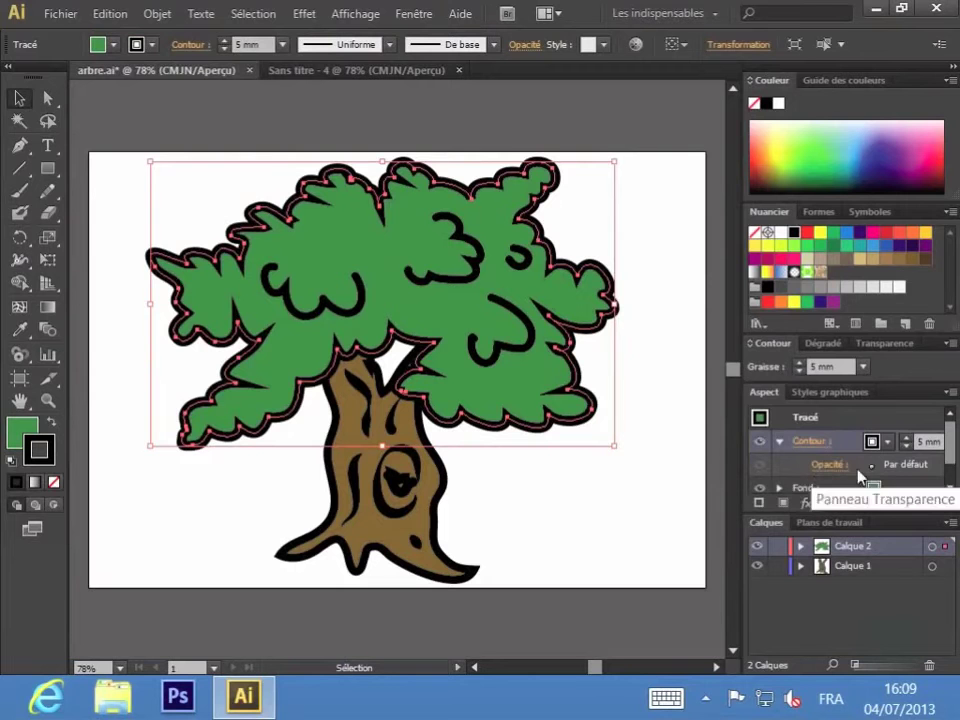
pyautogui.moveTo(950, 455); pyautogui.dragTo(949, 488)
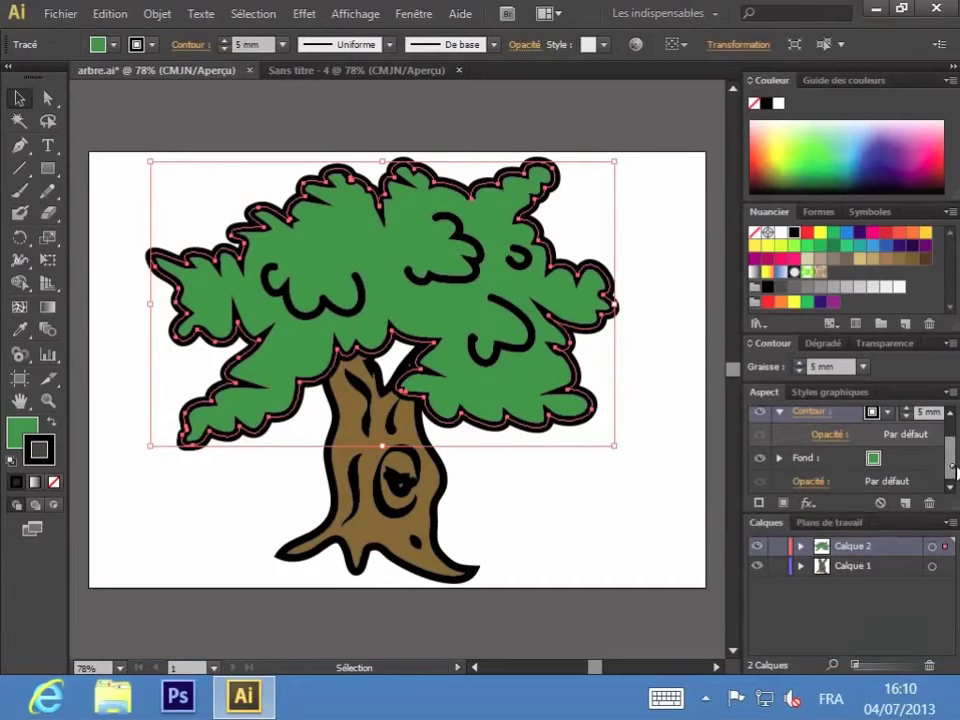
pyautogui.moveTo(949, 476); pyautogui.dragTo(952, 461)
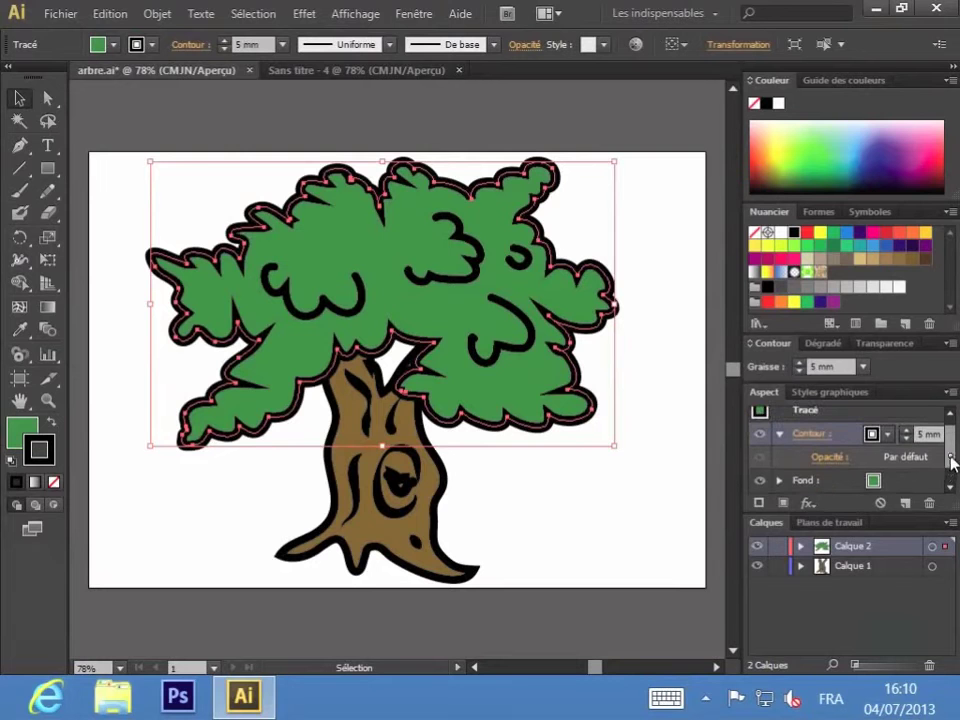
pyautogui.click(826, 458)
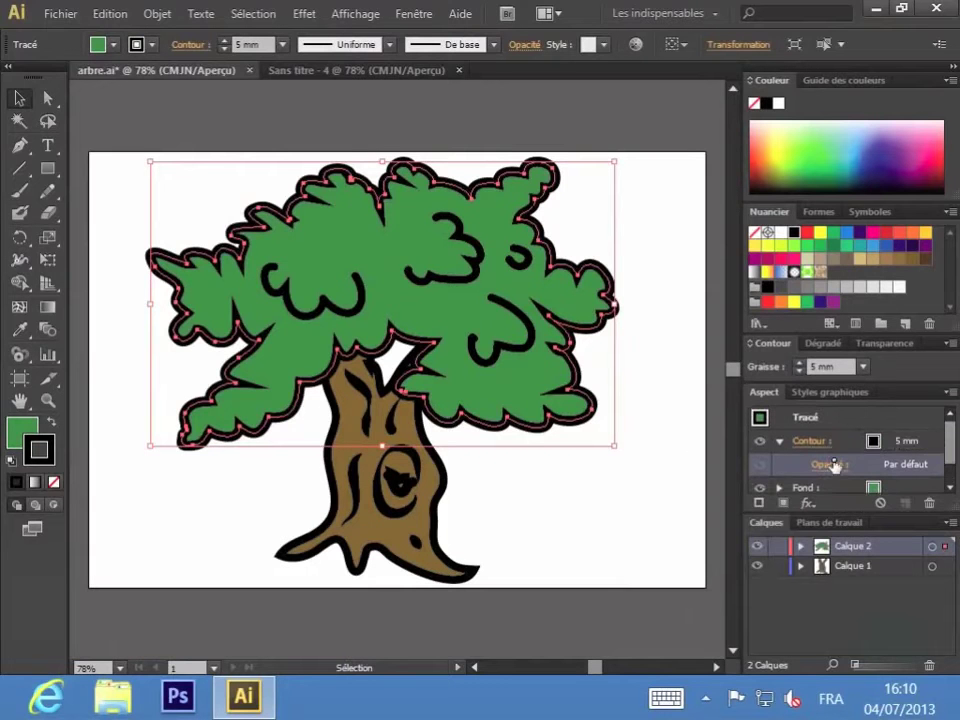
pyautogui.click(667, 468)
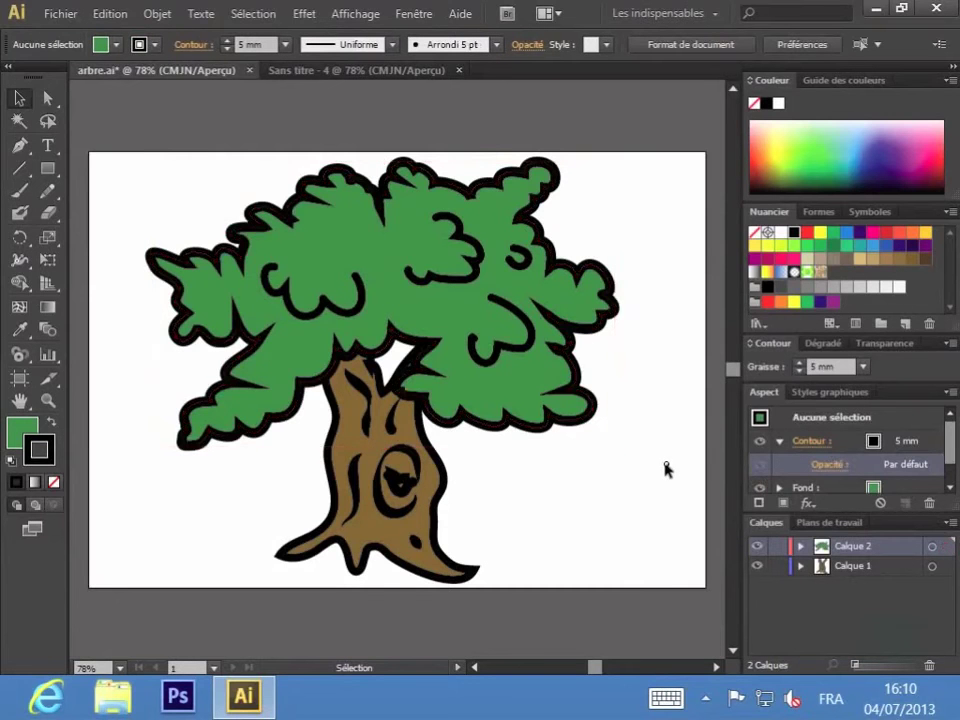
# In the Sans titre - 4 document, draw a large five-pointed star and move it to the middle of the artboard.
pyautogui.click(386, 76)
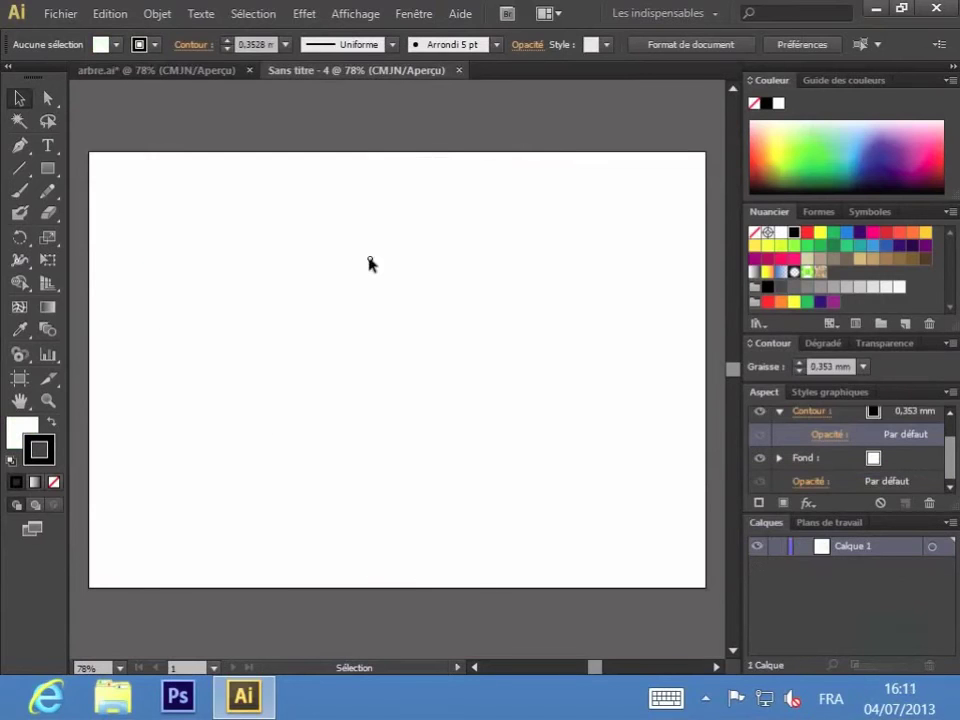
pyautogui.click(48, 170)
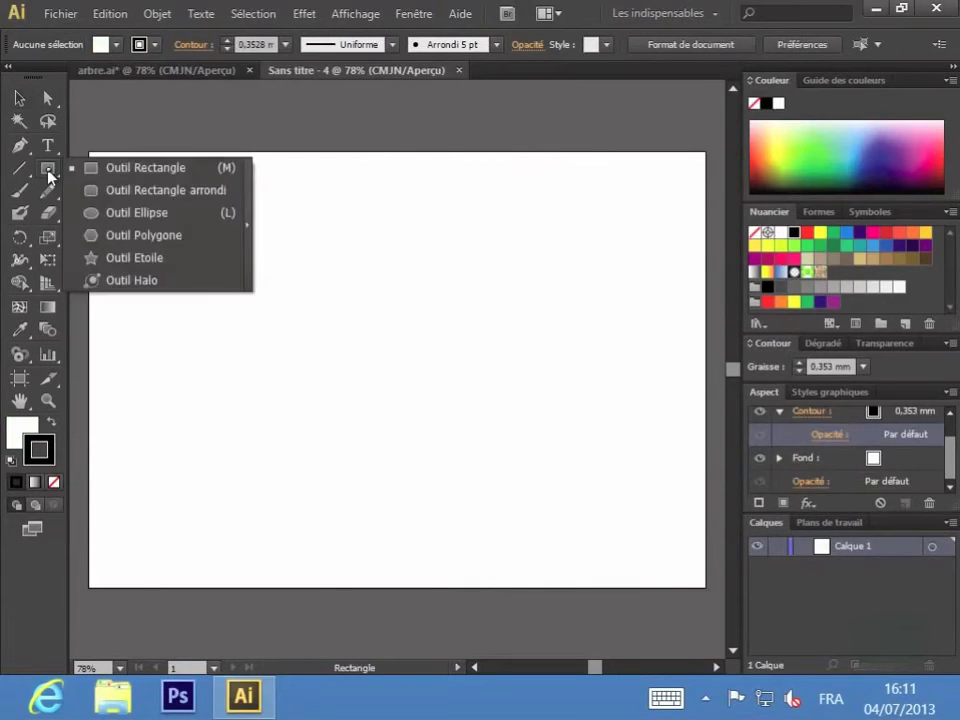
pyautogui.moveTo(48, 172)
pyautogui.mouseDown()
pyautogui.moveTo(81, 212)
pyautogui.moveTo(97, 272)
pyautogui.moveTo(97, 260)
pyautogui.mouseUp()
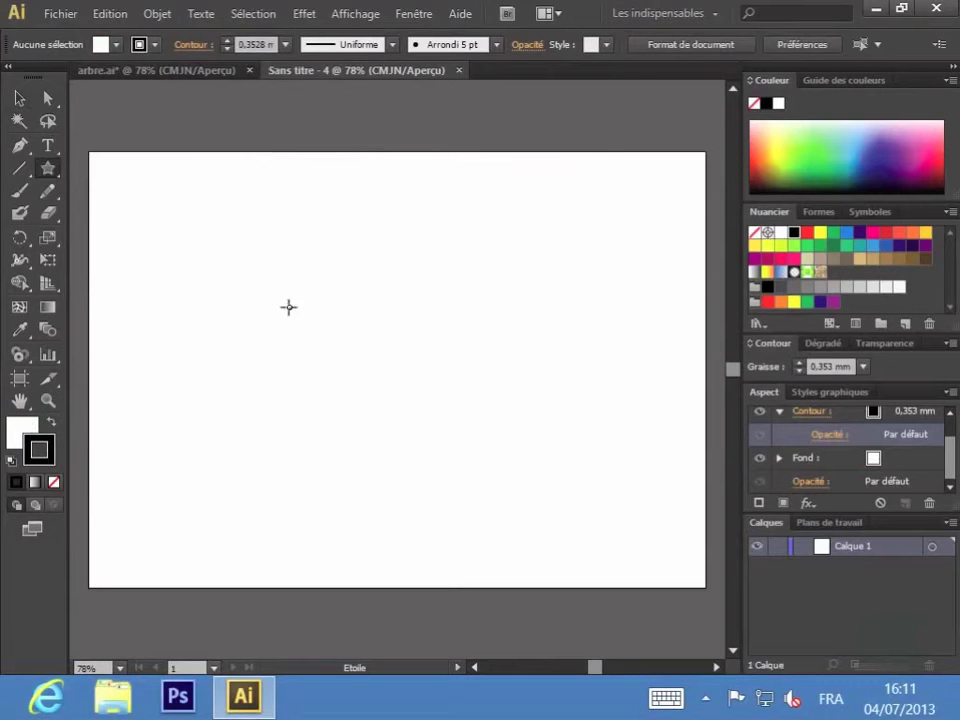
pyautogui.moveTo(285, 293); pyautogui.dragTo(413, 465)
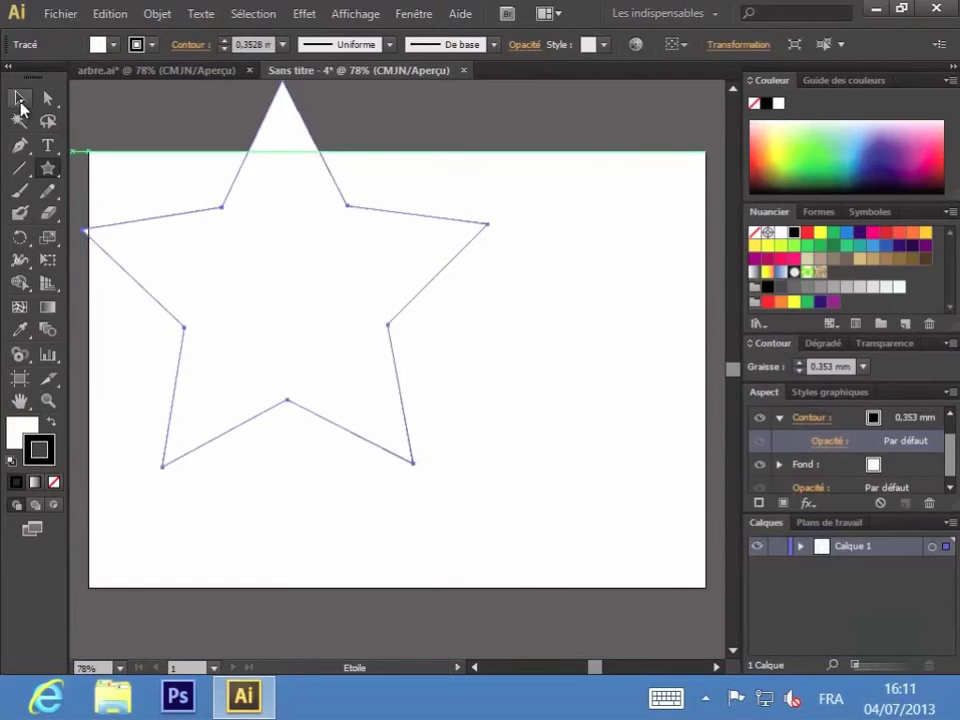
pyautogui.click(20, 98)
pyautogui.moveTo(264, 276); pyautogui.dragTo(366, 362)
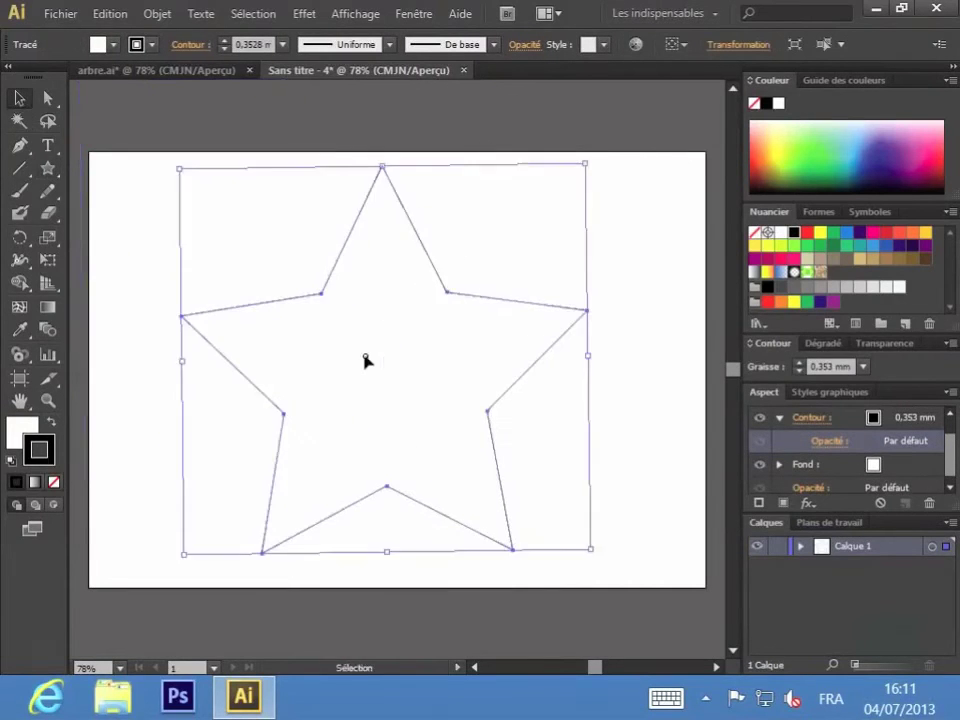
pyautogui.click(620, 424)
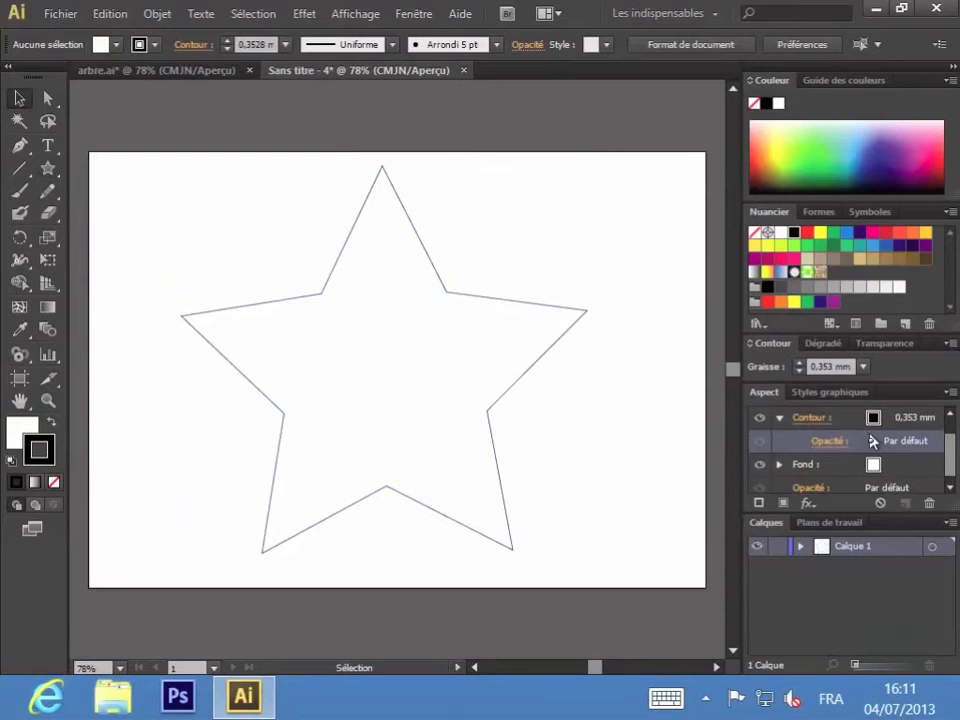
# Try changing the fill to yellow-orange and to the yellow-to-red gradient with no object selected.
pyautogui.click(874, 466)
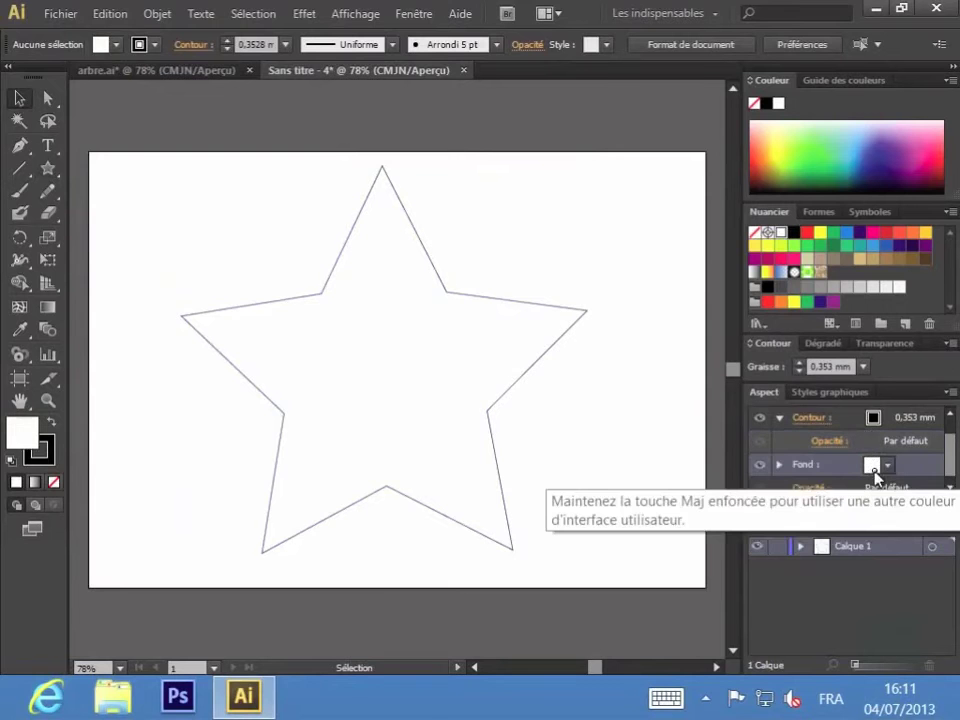
pyautogui.click(886, 466)
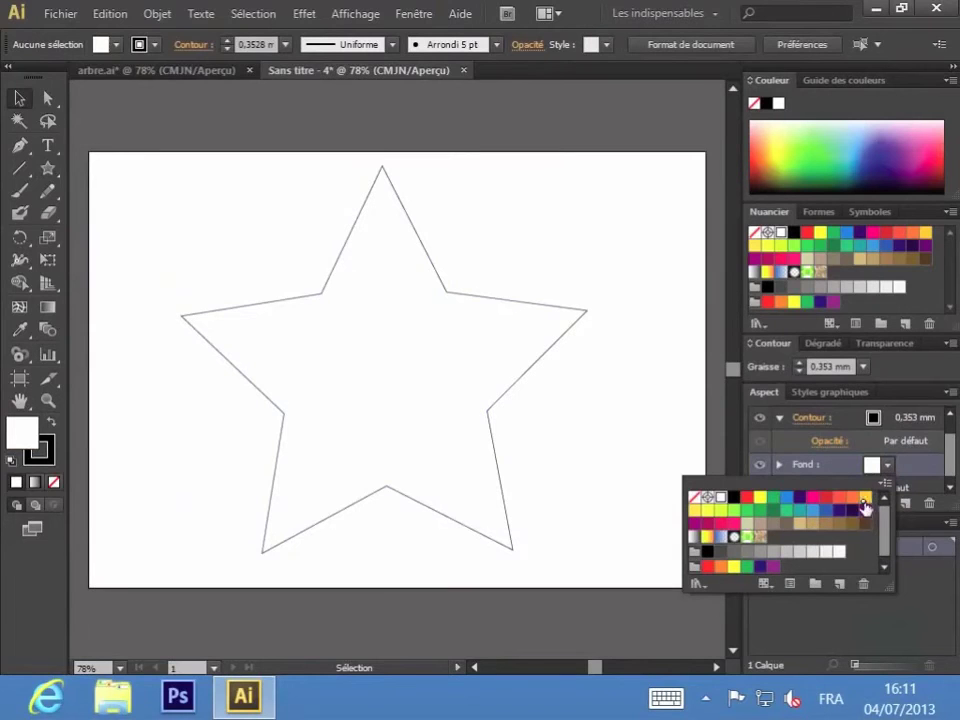
pyautogui.click(864, 498)
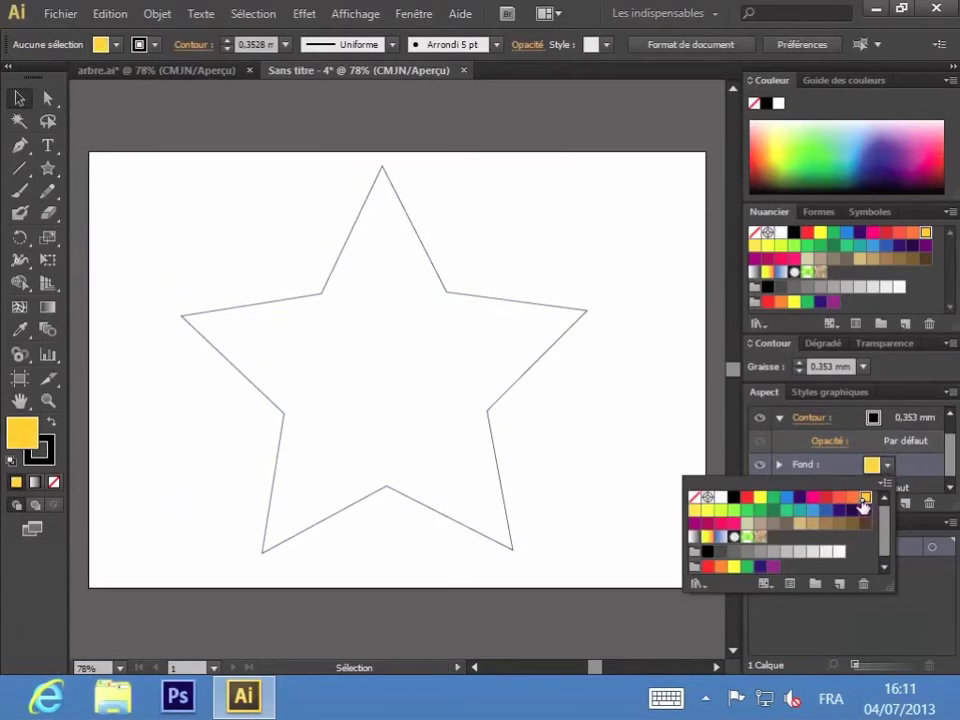
pyautogui.click(707, 538)
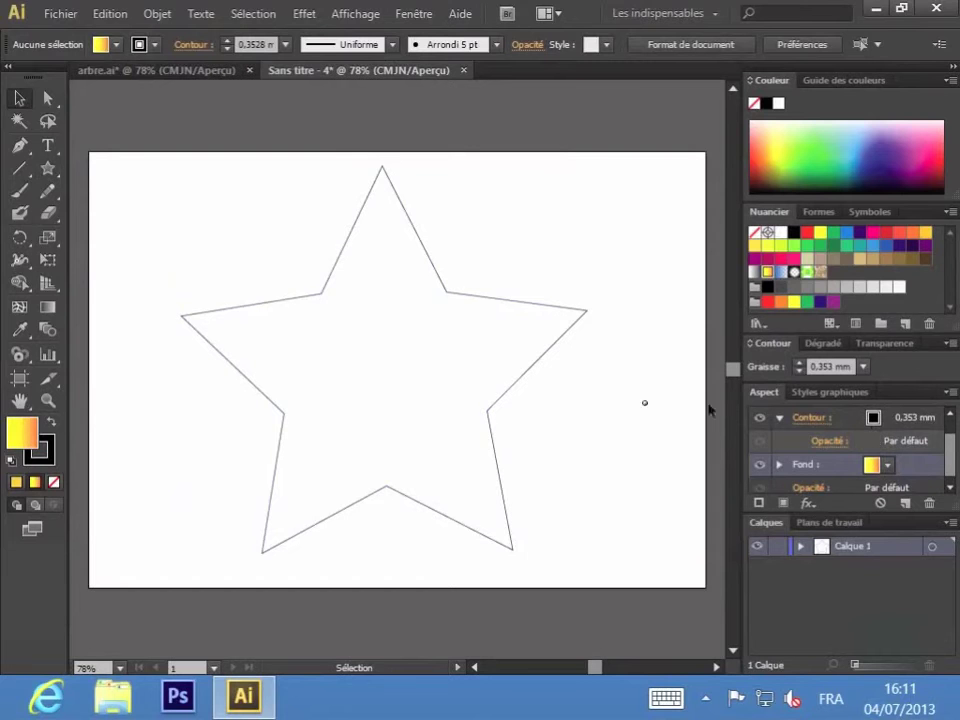
# Select the star and fill it with the yellow-to-red gradient swatch.
pyautogui.click(478, 381)
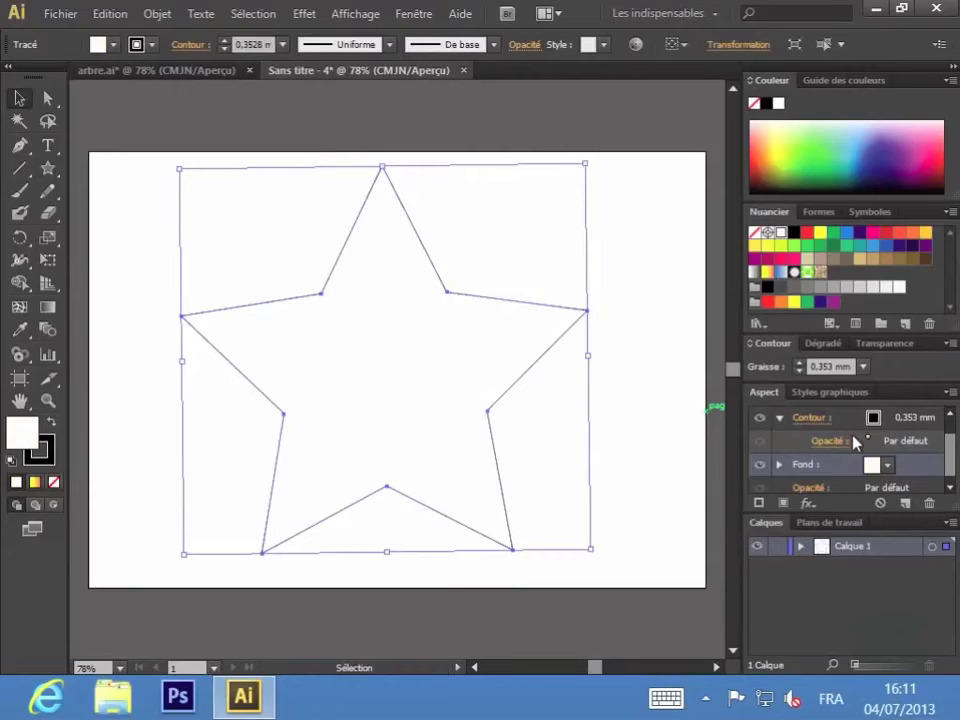
pyautogui.click(887, 465)
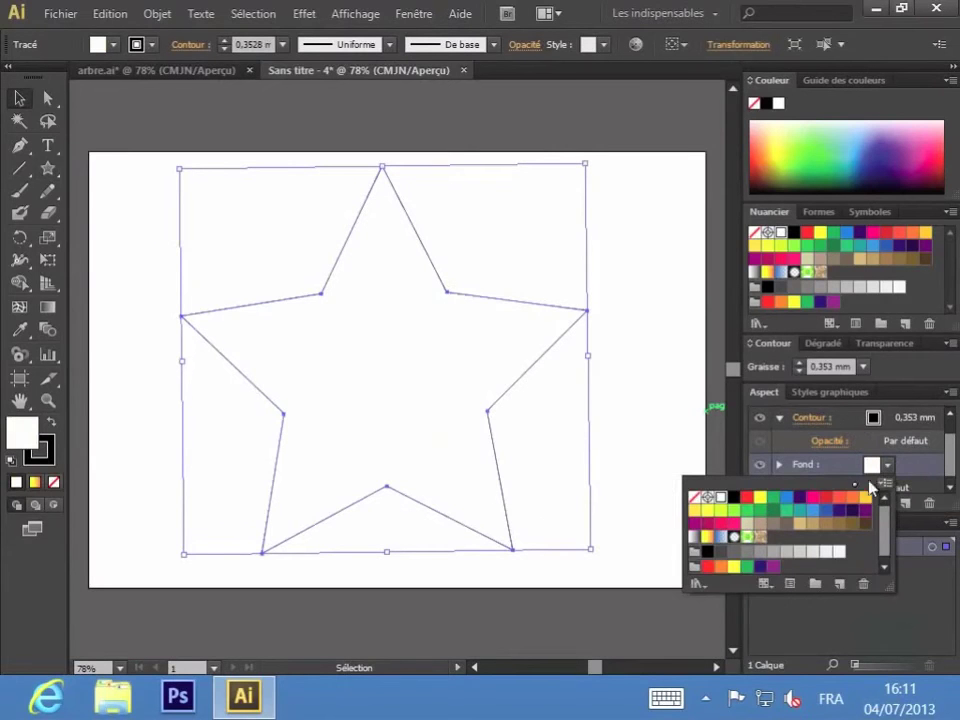
pyautogui.click(707, 538)
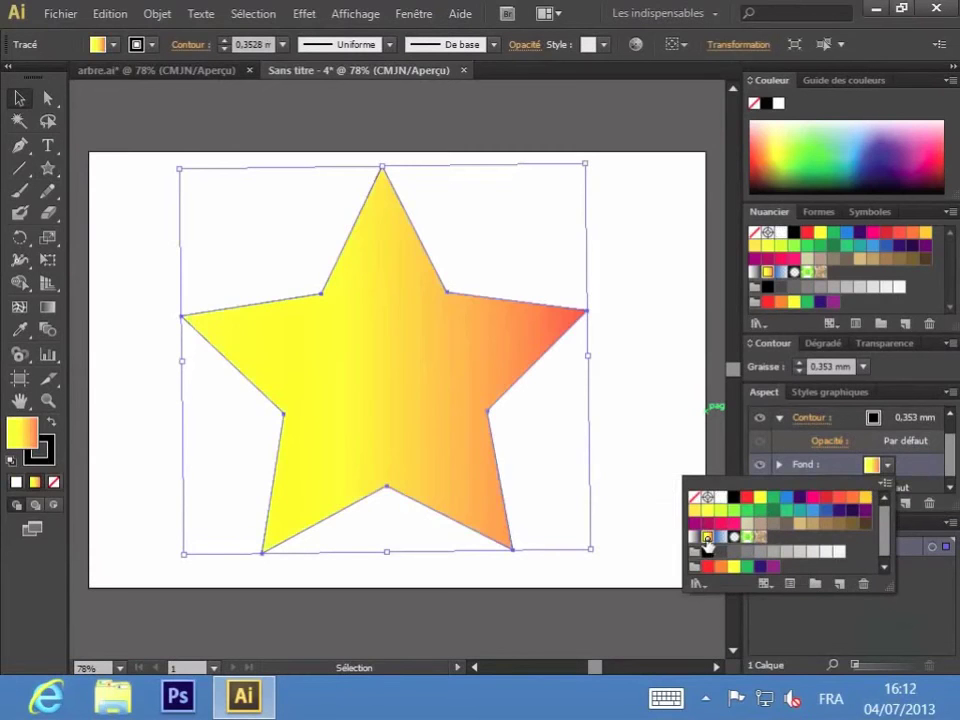
# Apply the blue gradient swatch to the star's stroke.
pyautogui.click(893, 425)
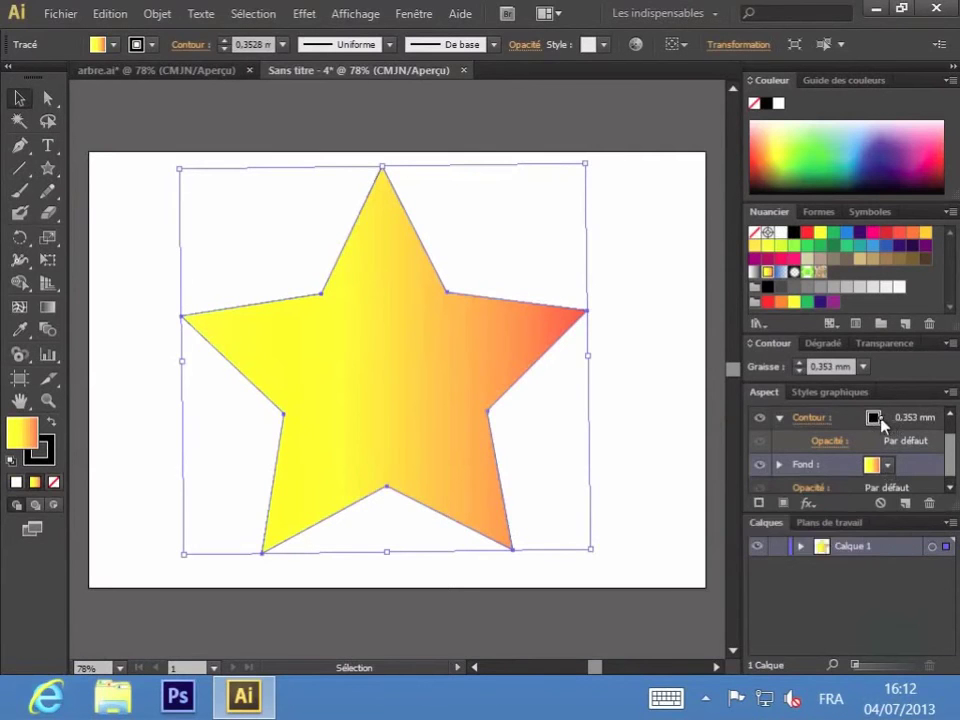
pyautogui.click(896, 425)
pyautogui.click(888, 419)
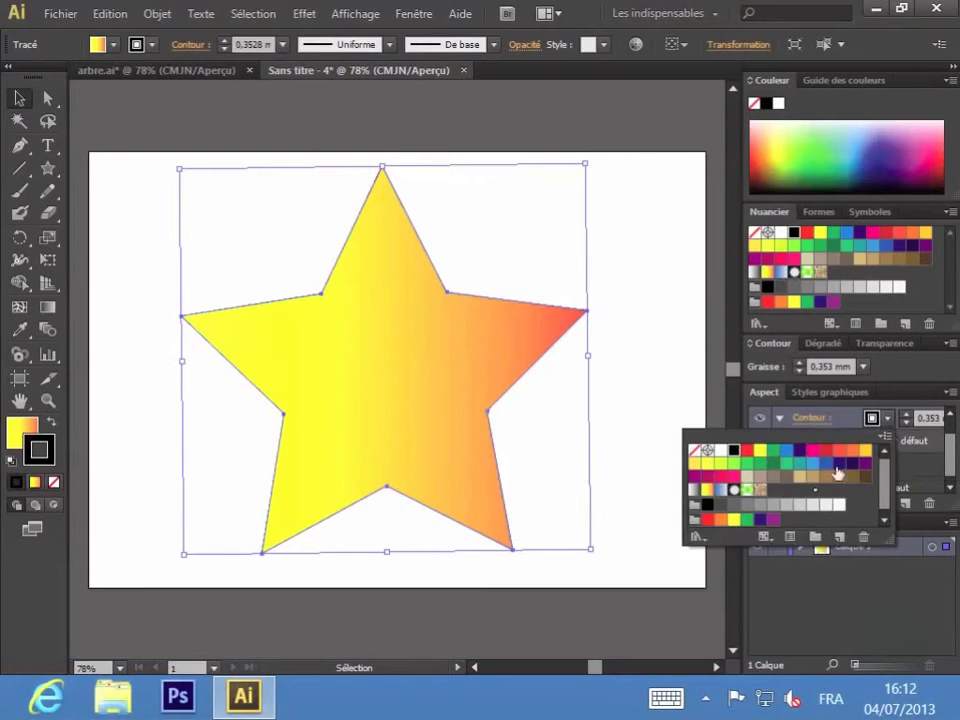
pyautogui.click(718, 492)
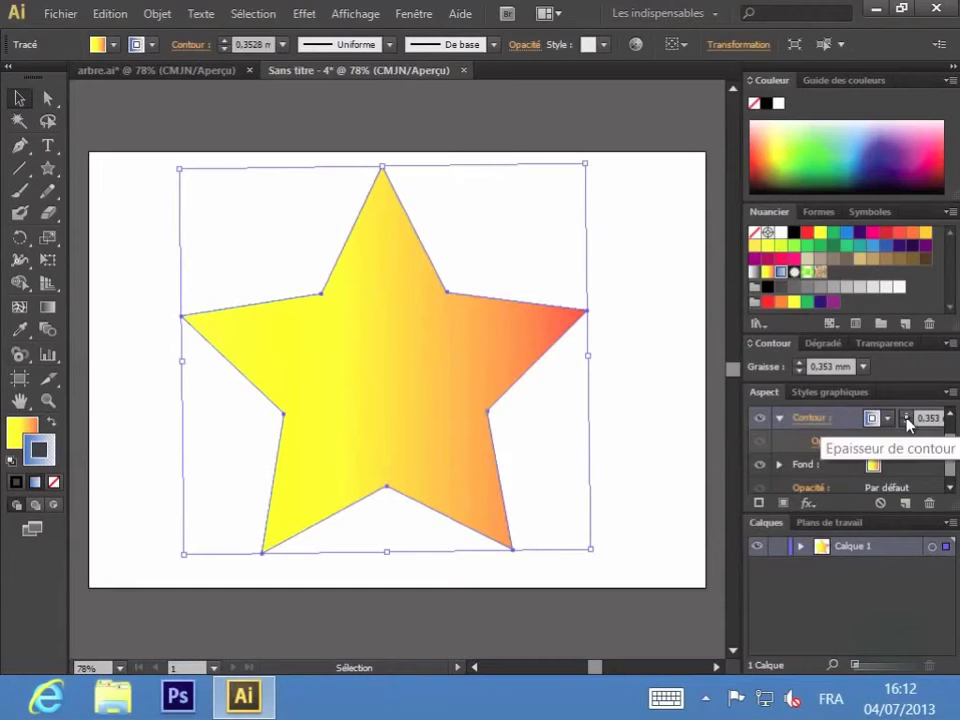
# Increase the star's stroke weight to 13 mm, deselect the star to check it, and select it again.
pyautogui.click(907, 418)
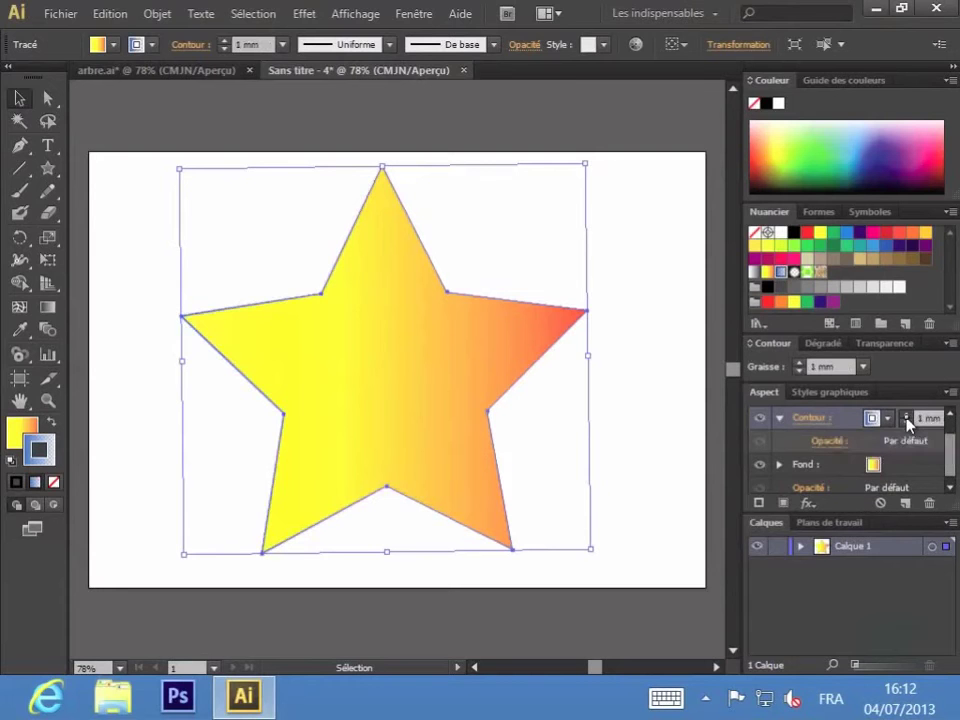
pyautogui.click(907, 418)
pyautogui.click(907, 418)
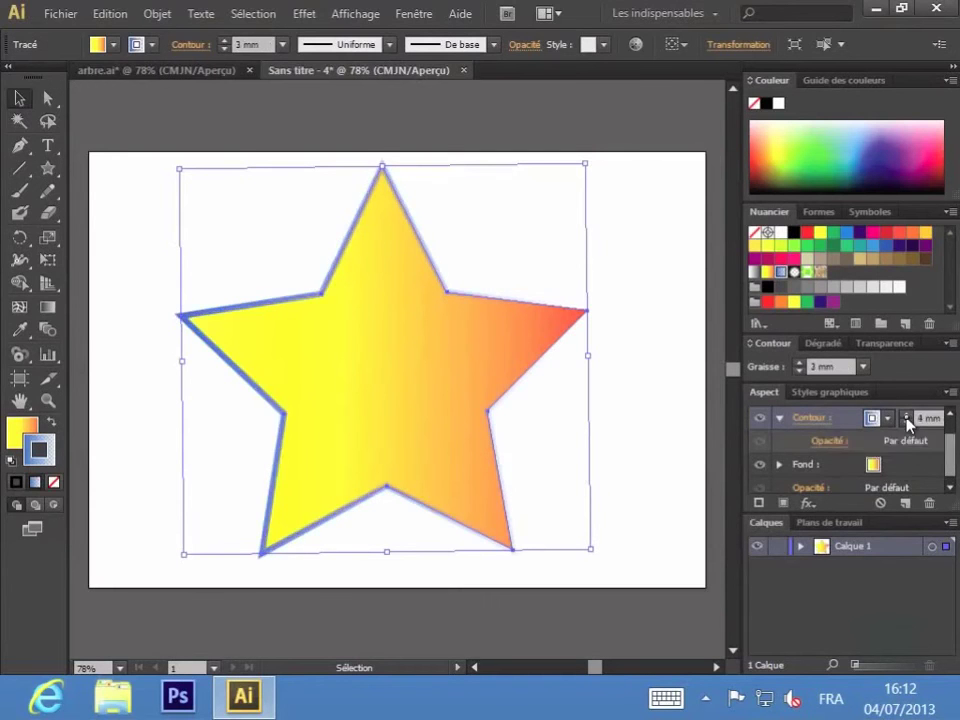
pyautogui.click(907, 418)
pyautogui.click(907, 418)
pyautogui.click(907, 418)
pyautogui.click(907, 418)
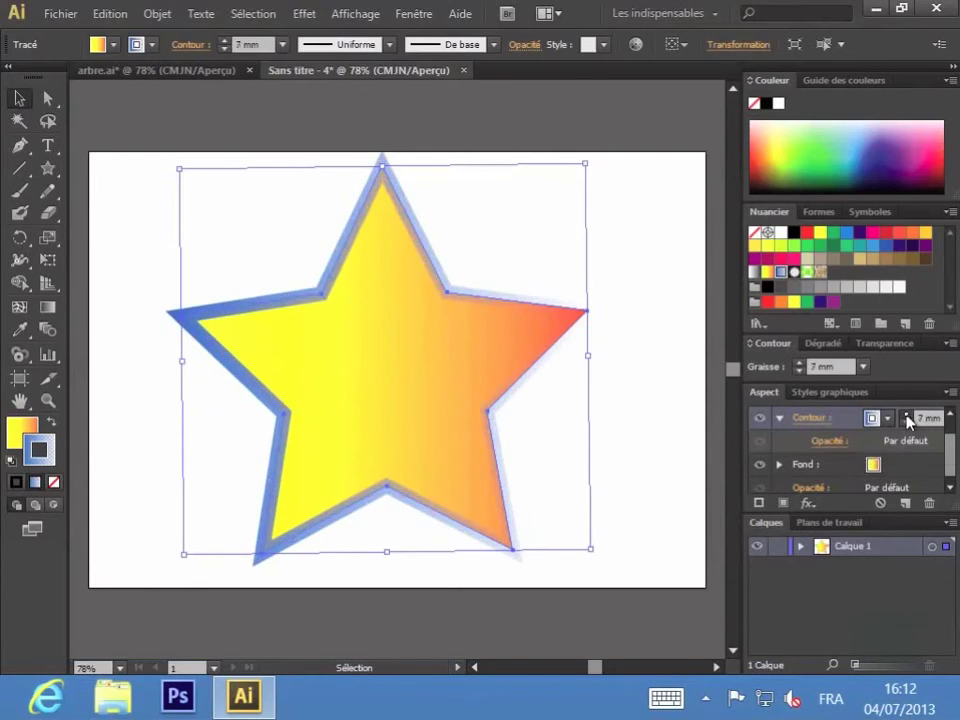
pyautogui.click(907, 418)
pyautogui.click(907, 418)
pyautogui.click(907, 418)
pyautogui.click(907, 418)
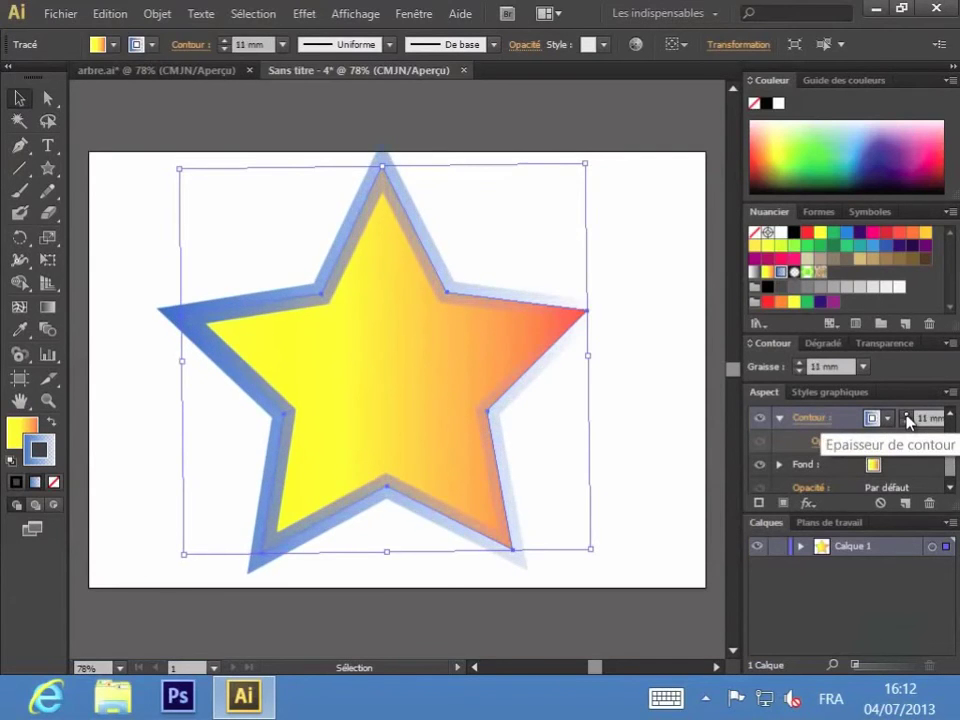
pyautogui.click(907, 418)
pyautogui.click(907, 418)
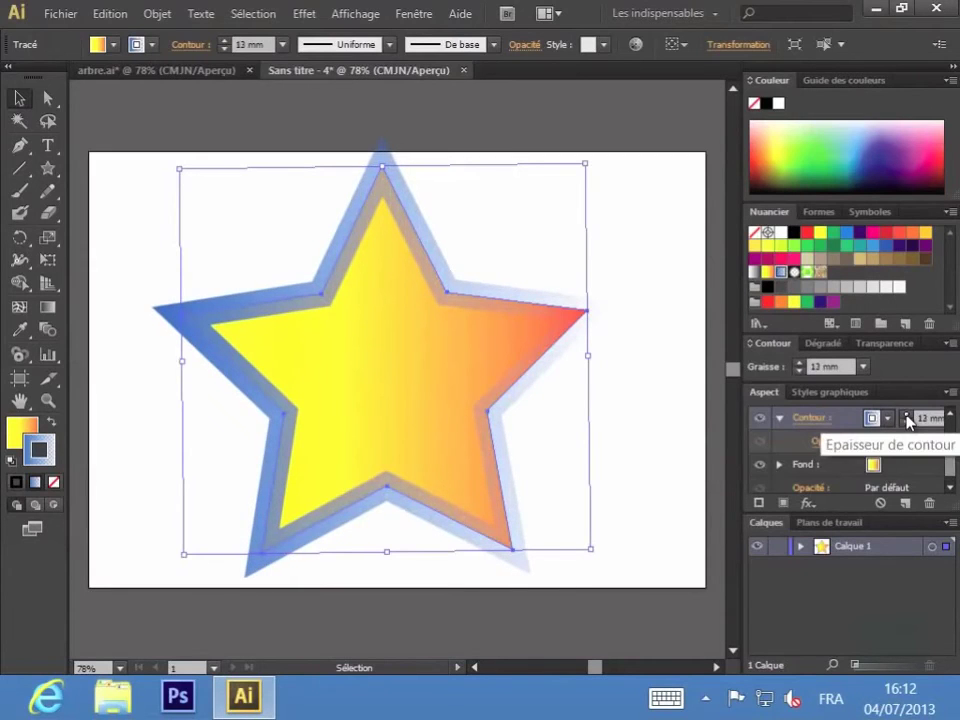
pyautogui.click(685, 382)
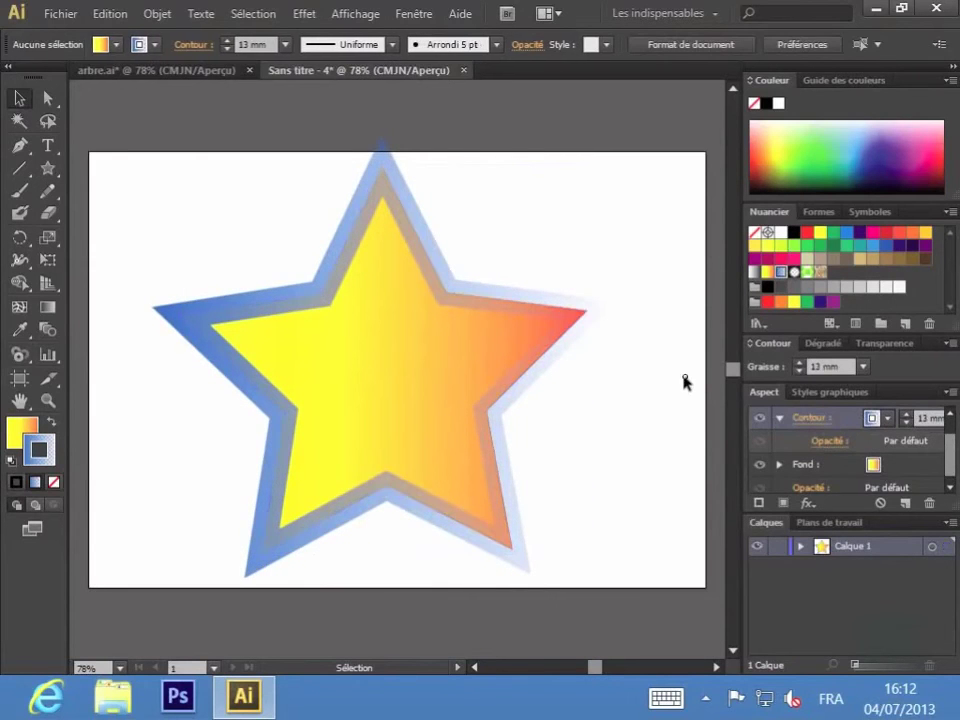
pyautogui.click(509, 384)
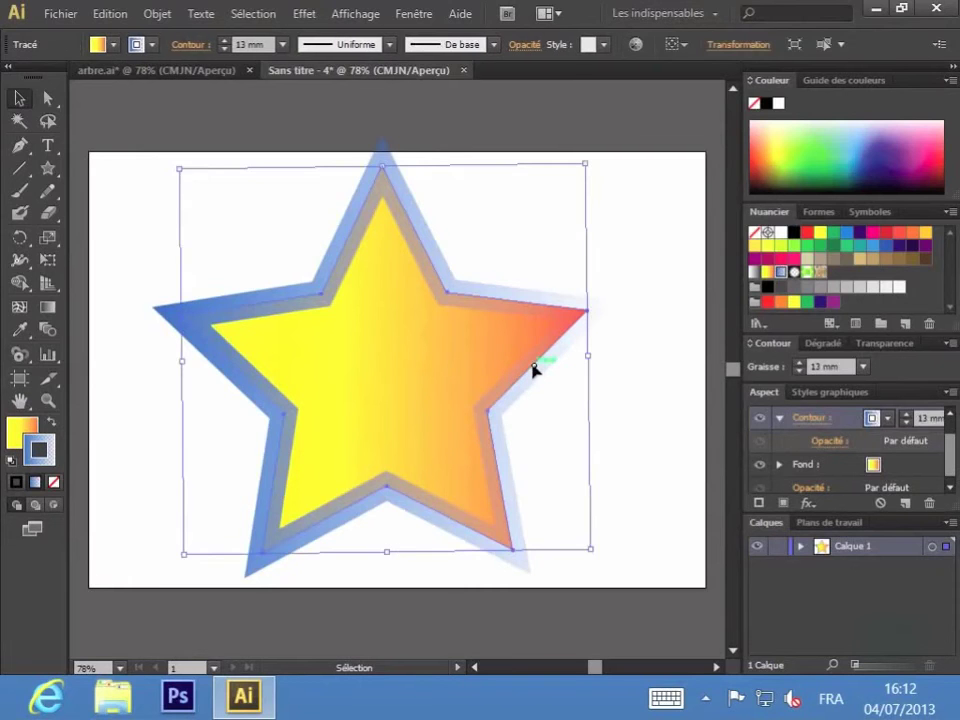
# Try moving the stroke below the fill in the appearance stack with no object selected, and undo the change.
pyautogui.click(632, 416)
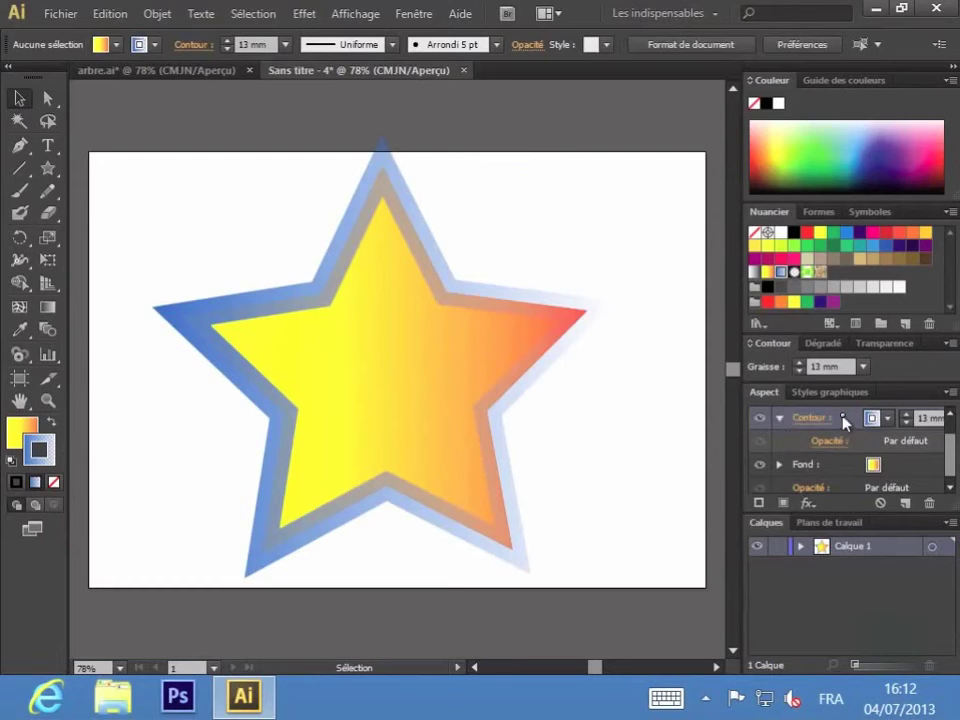
pyautogui.moveTo(845, 420); pyautogui.dragTo(843, 480)
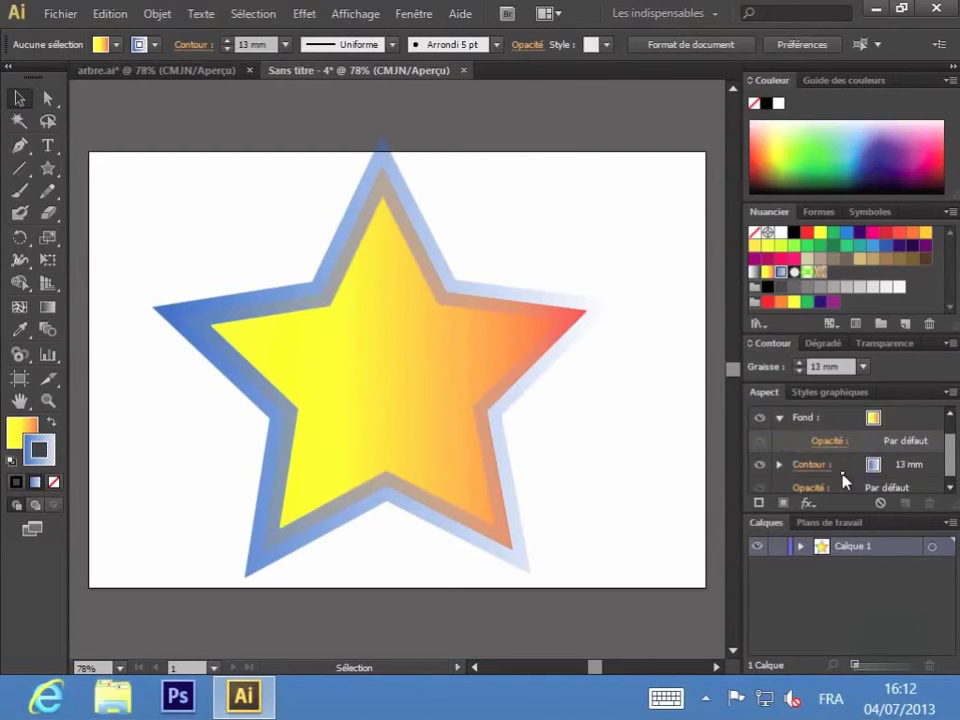
pyautogui.hotkey('ctrl', 'z')
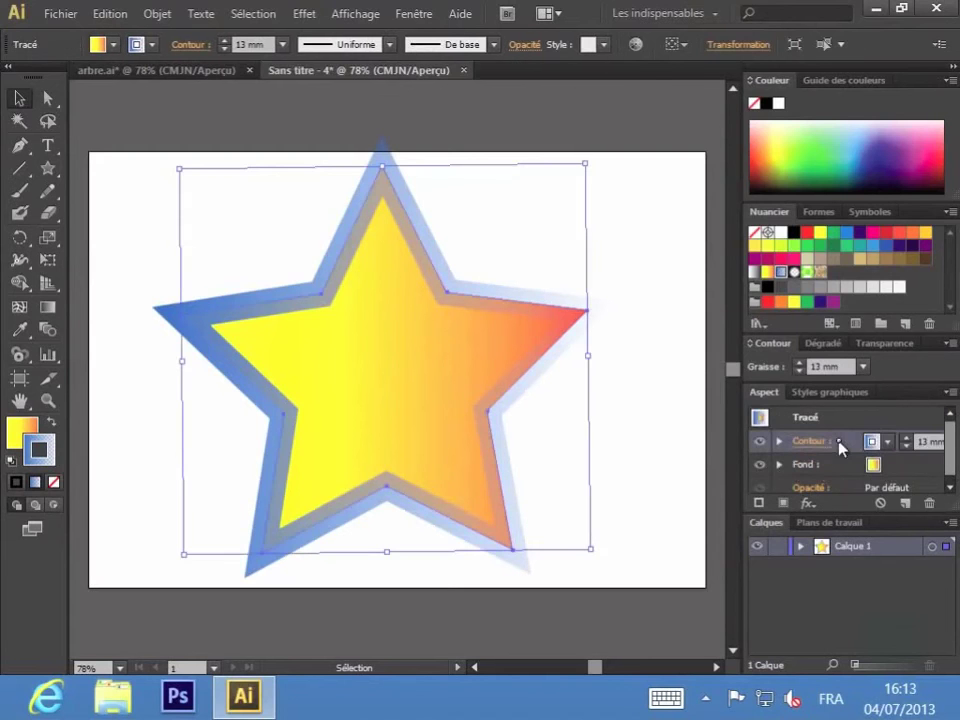
# Move the selected star's fill above its blue gradient stroke in the appearance stack and deselect the star.
pyautogui.click(840, 465)
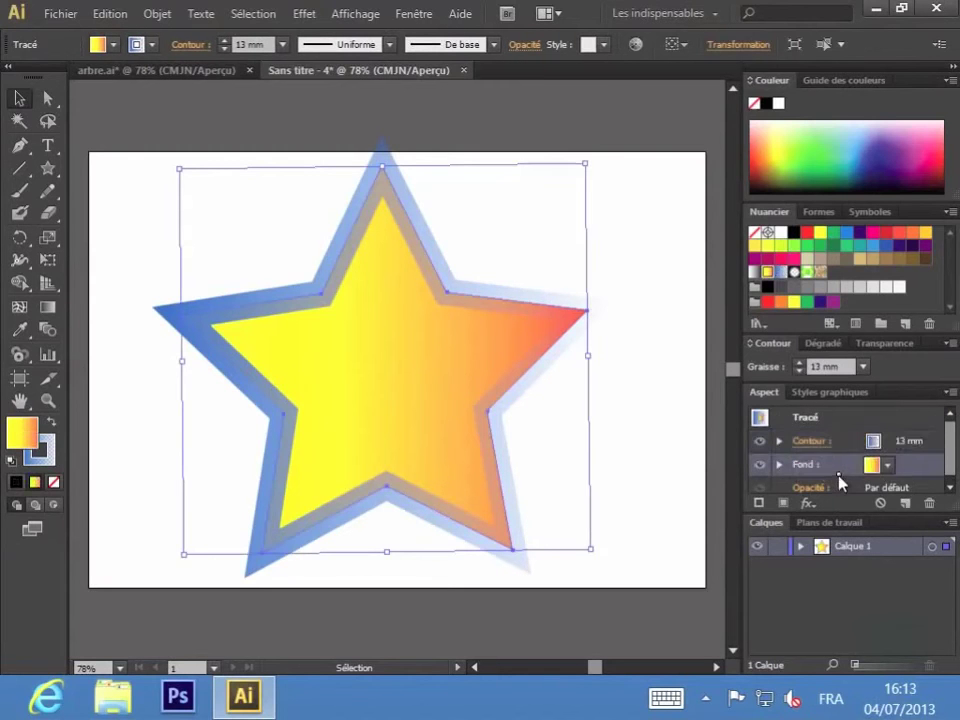
pyautogui.moveTo(838, 449); pyautogui.dragTo(841, 430)
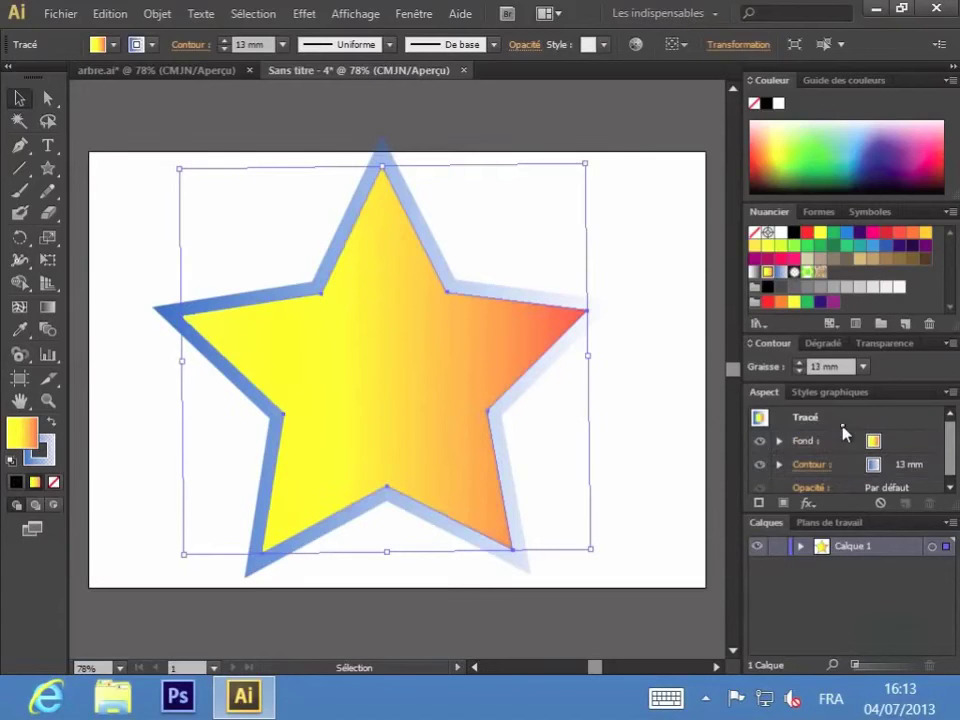
pyautogui.click(635, 411)
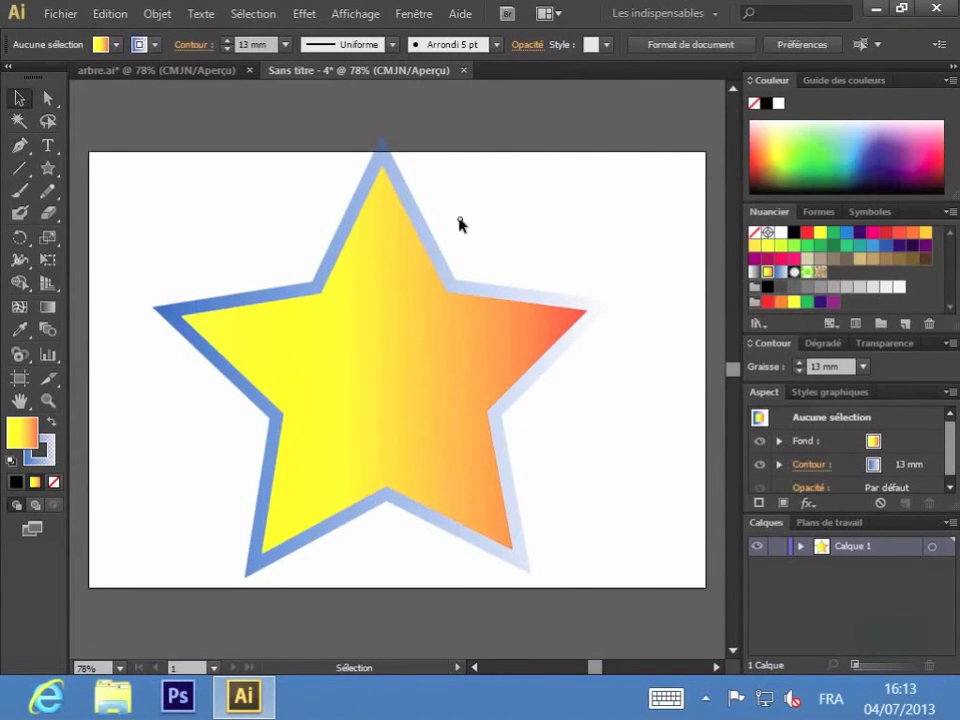
# Undo the last reordering of the star's fill and stroke.
pyautogui.click(114, 20)
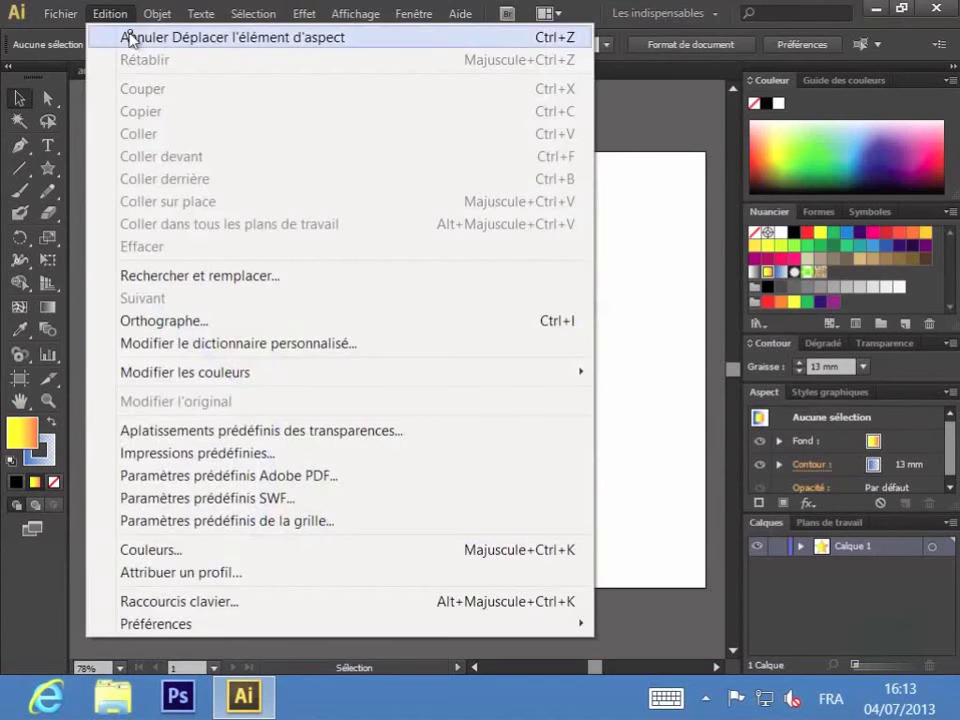
pyautogui.click(129, 36)
pyautogui.click(630, 392)
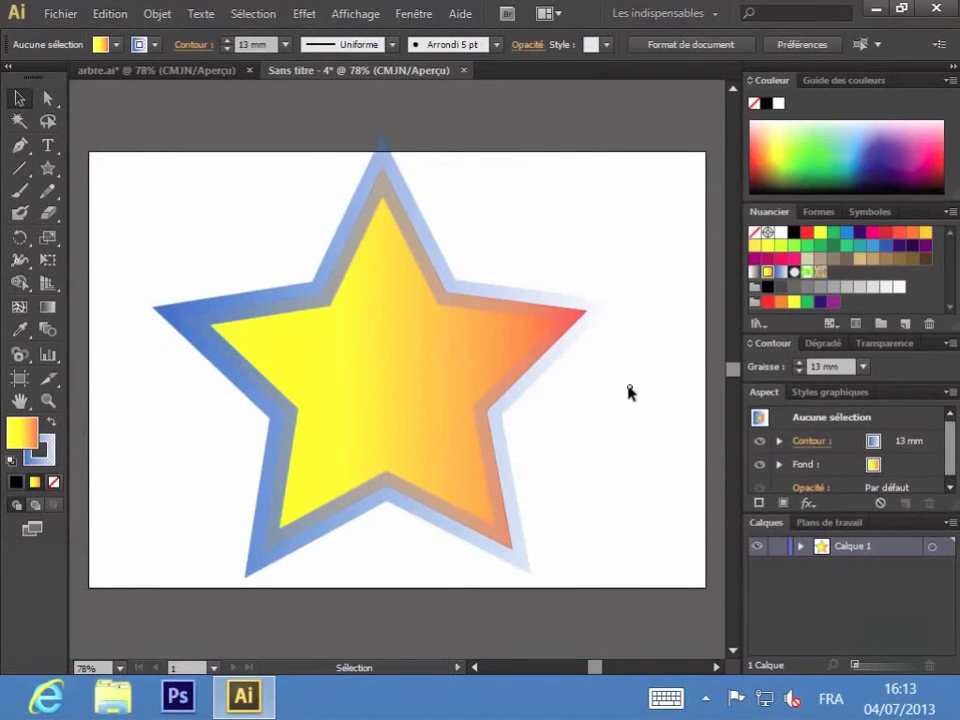
# Select the star, add a second stroke to its appearance, and color the new stroke black.
pyautogui.click(758, 504)
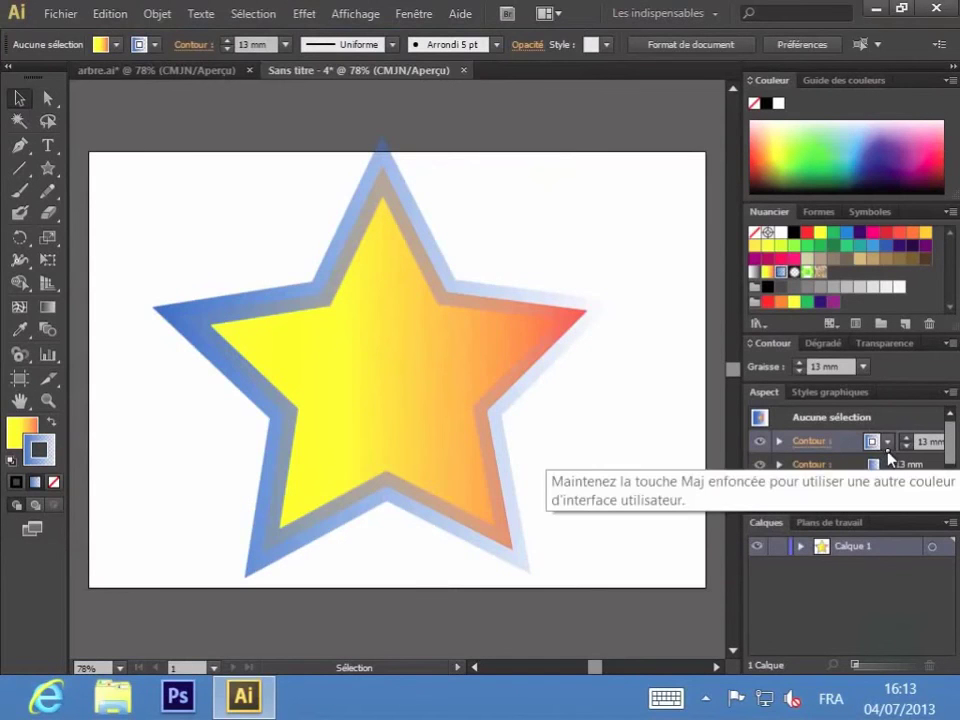
pyautogui.click(366, 336)
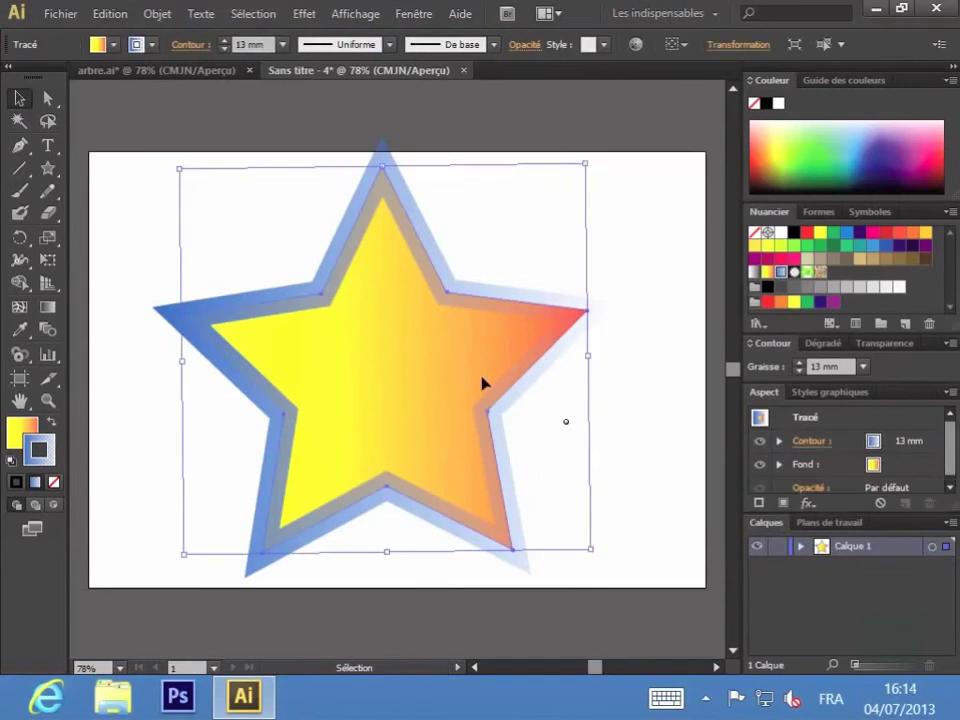
pyautogui.click(760, 505)
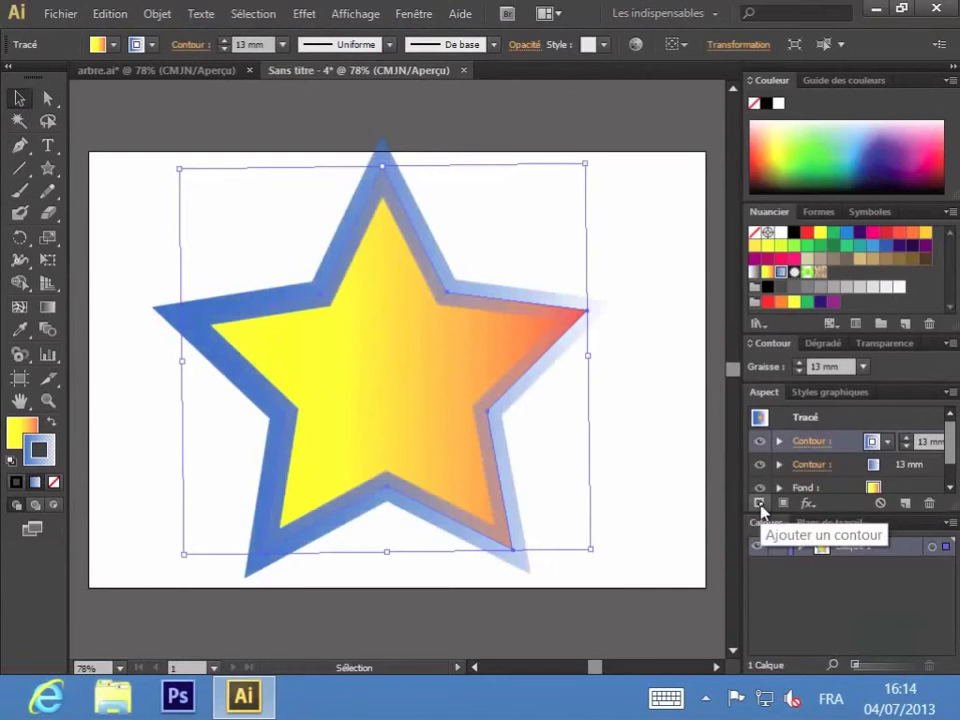
pyautogui.click(888, 446)
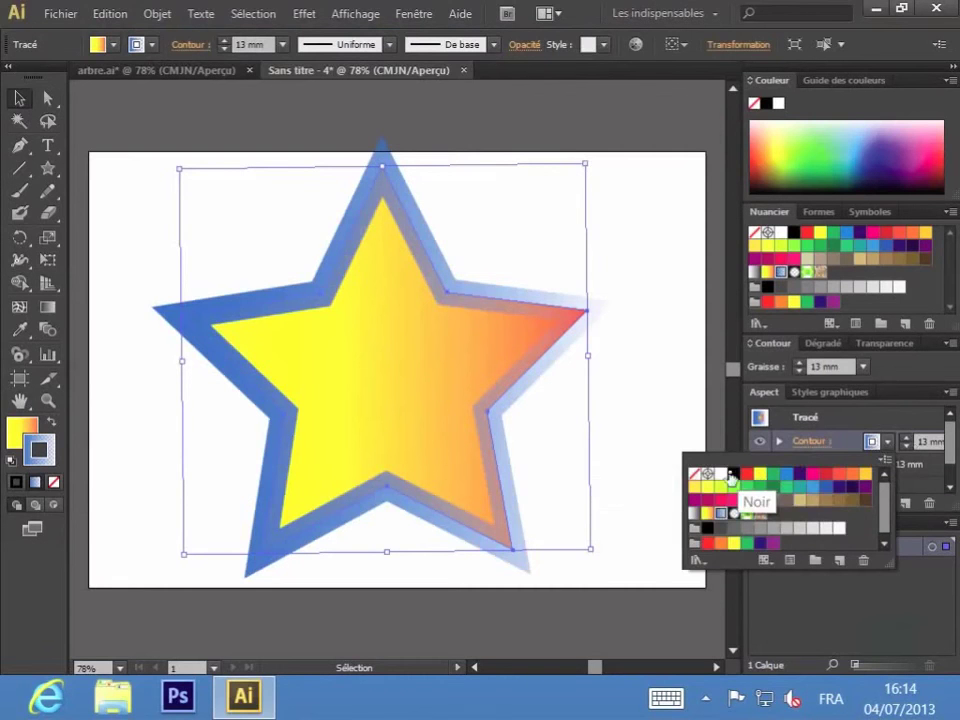
pyautogui.click(737, 481)
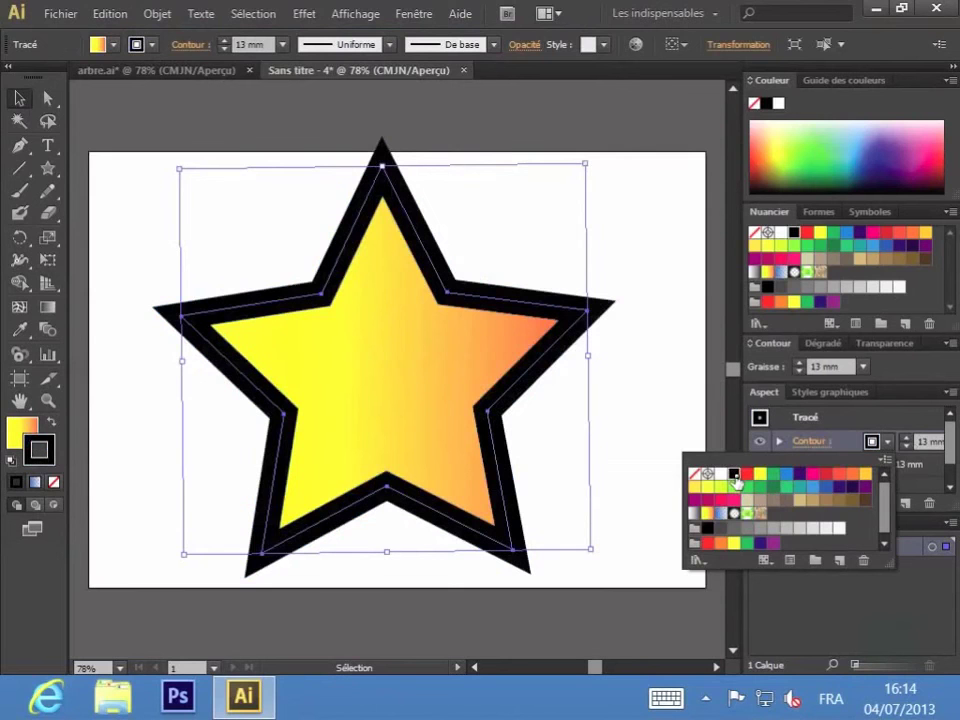
# Reduce the star's black stroke weight to 3 mm and deselect the star.
pyautogui.click(908, 455)
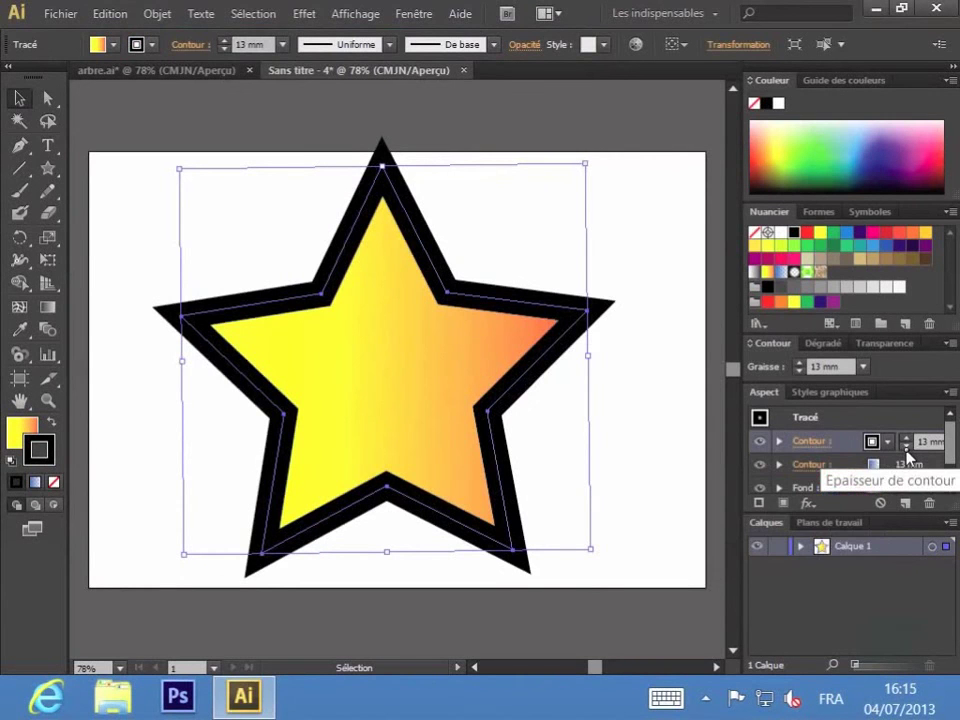
pyautogui.write('8')
pyautogui.press('Return')
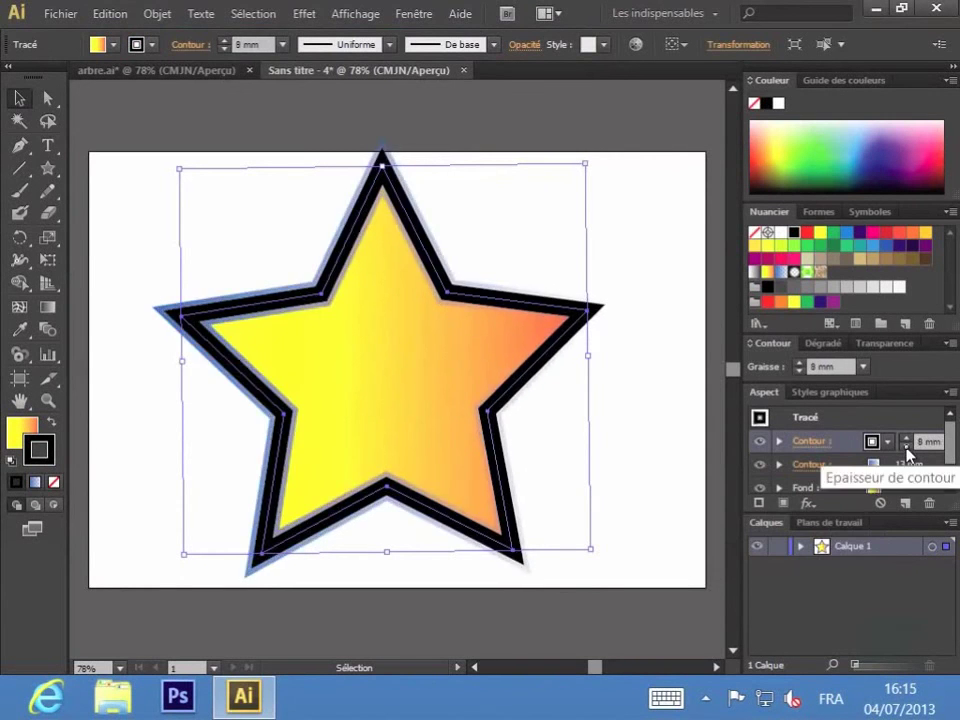
pyautogui.click(906, 448)
pyautogui.click(906, 448)
pyautogui.click(906, 448)
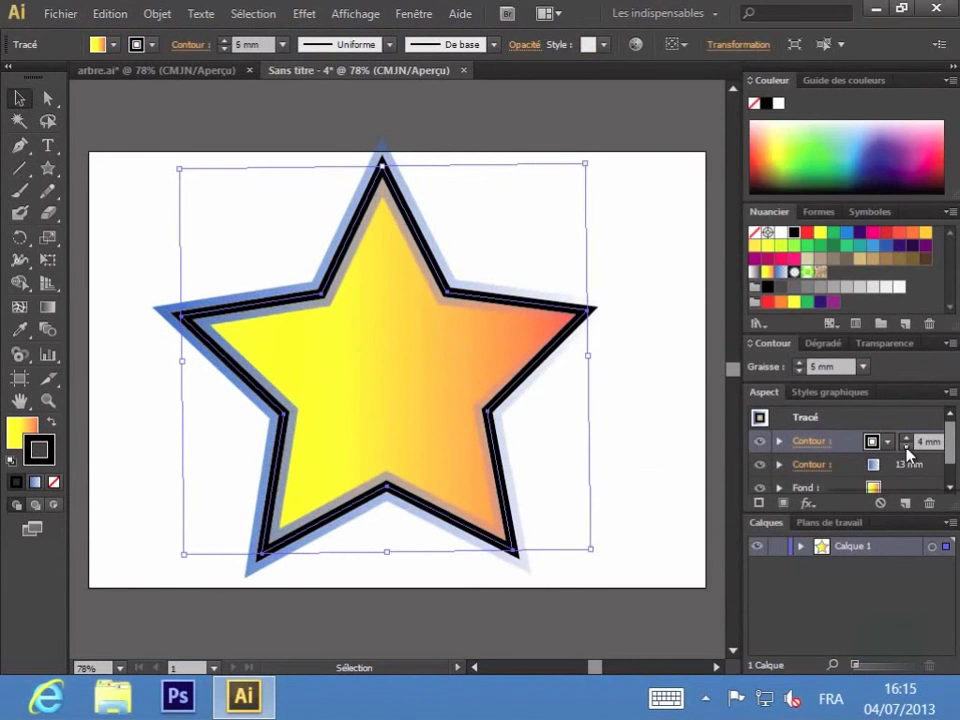
pyautogui.click(906, 448)
pyautogui.click(906, 448)
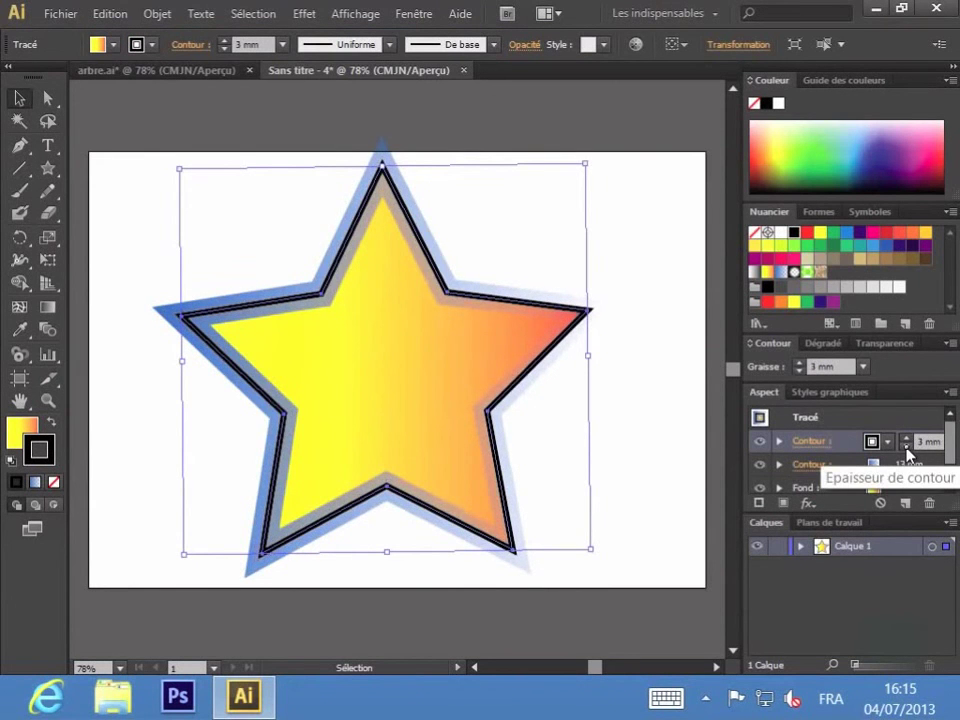
pyautogui.hotkey('ctrl', 'shift', 'a')
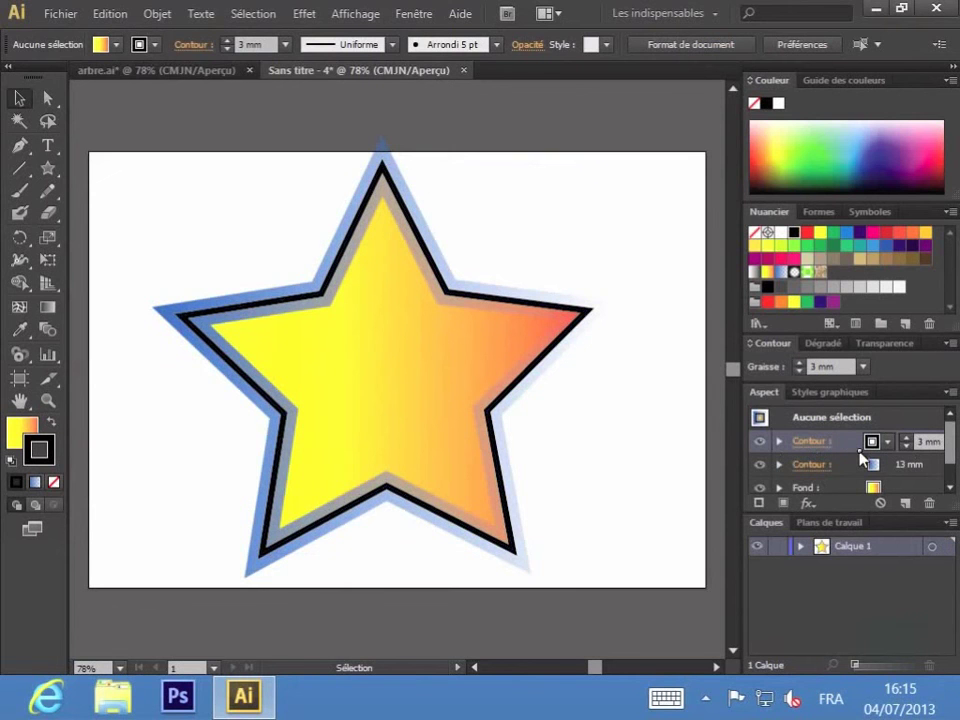
# With no object selected, enable dashes for the black stroke with a 3 mm dash and a 1 mm gap.
pyautogui.click(810, 441)
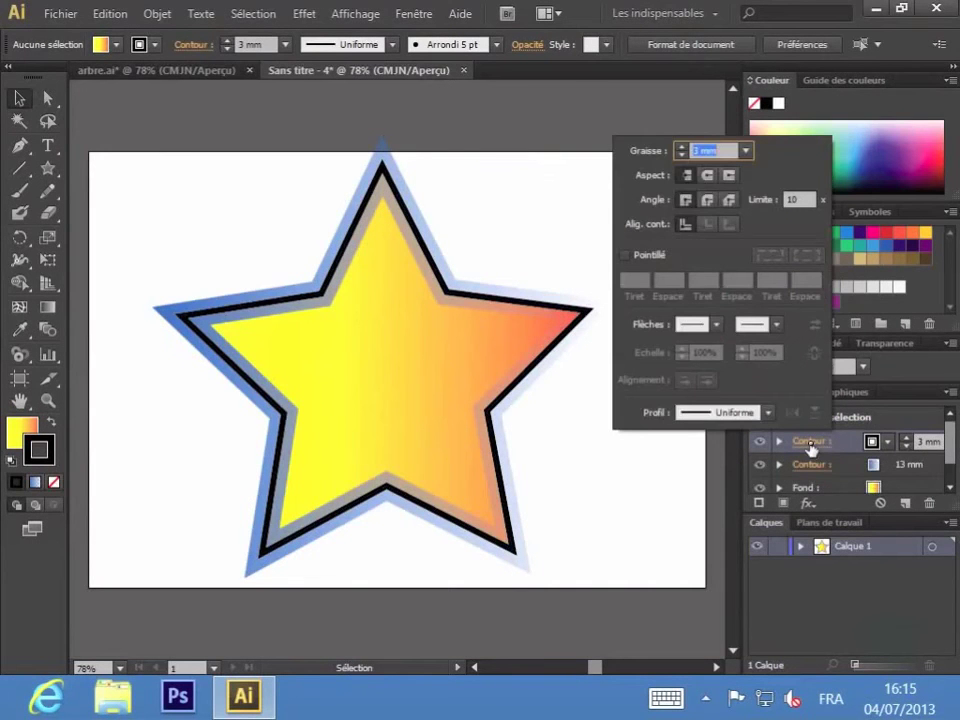
pyautogui.click(625, 256)
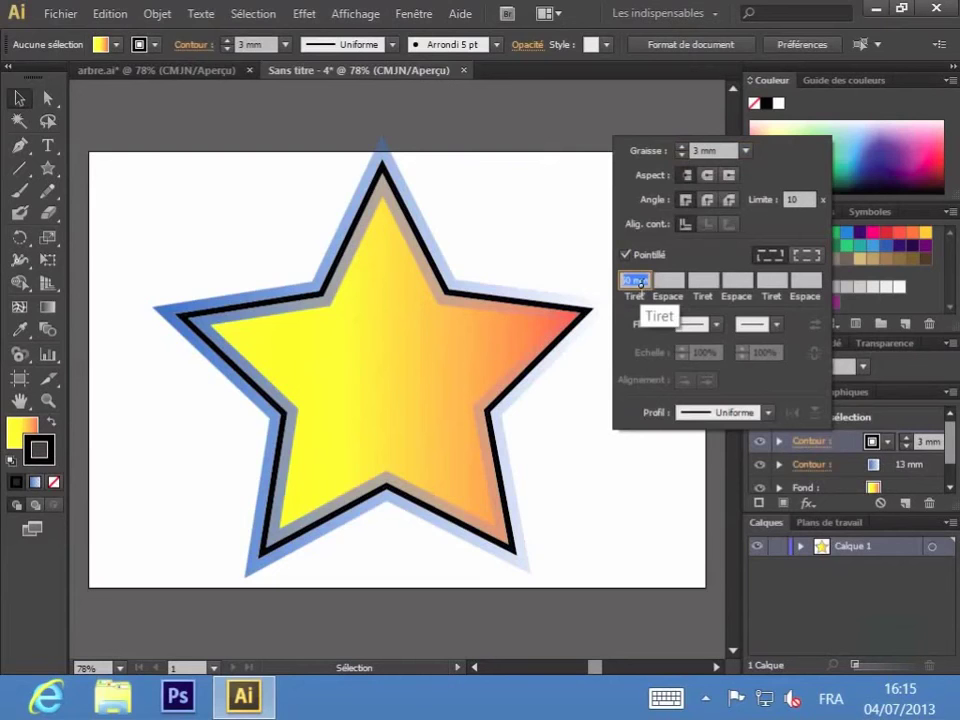
pyautogui.write('3')
pyautogui.click(672, 281)
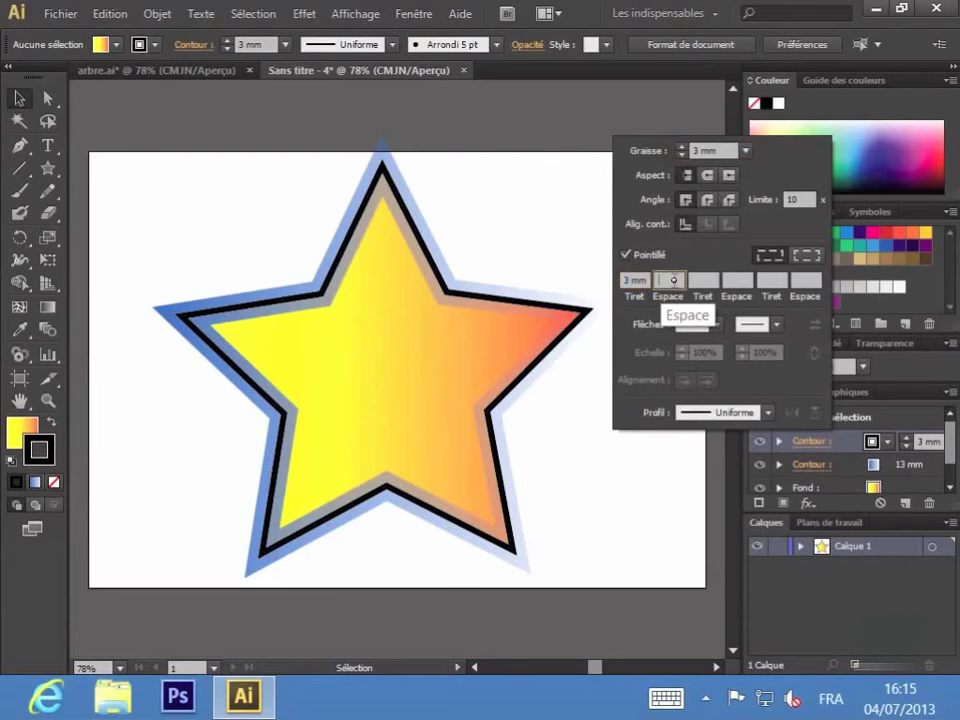
pyautogui.write('1')
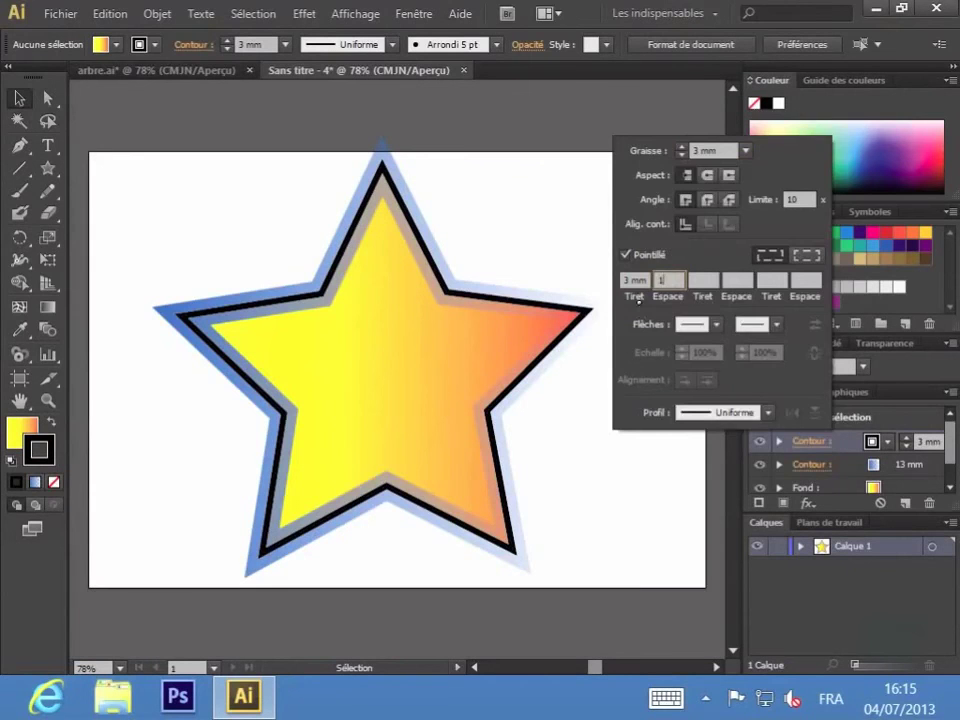
pyautogui.click(594, 373)
# Select the star, make its black stroke dashed with 3 mm dashes and 1 mm gaps, and deselect it.
pyautogui.click(446, 339)
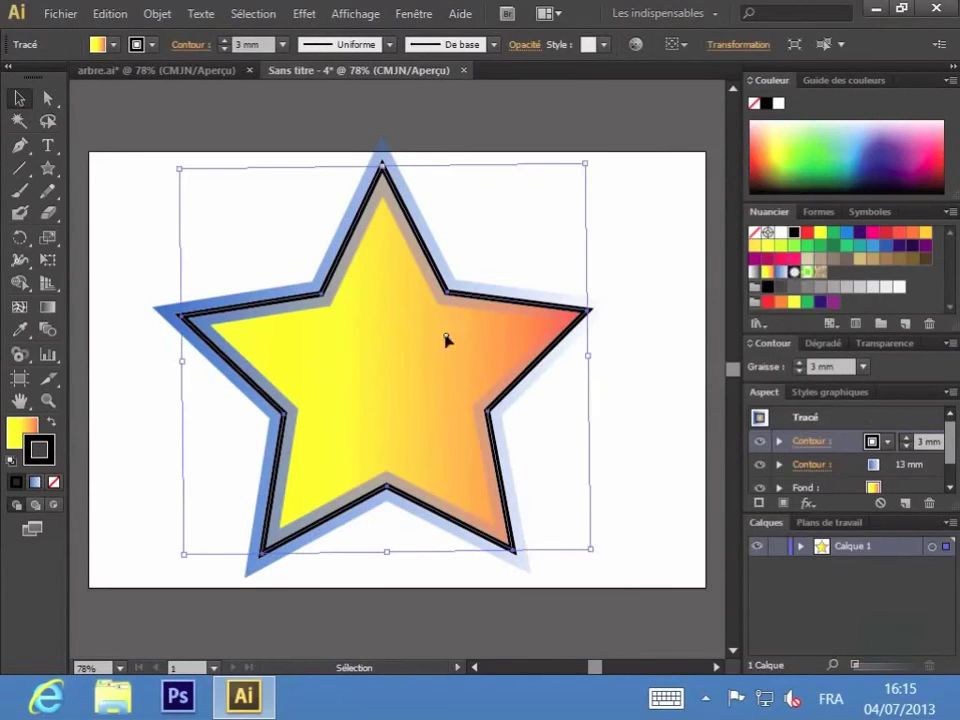
pyautogui.click(810, 441)
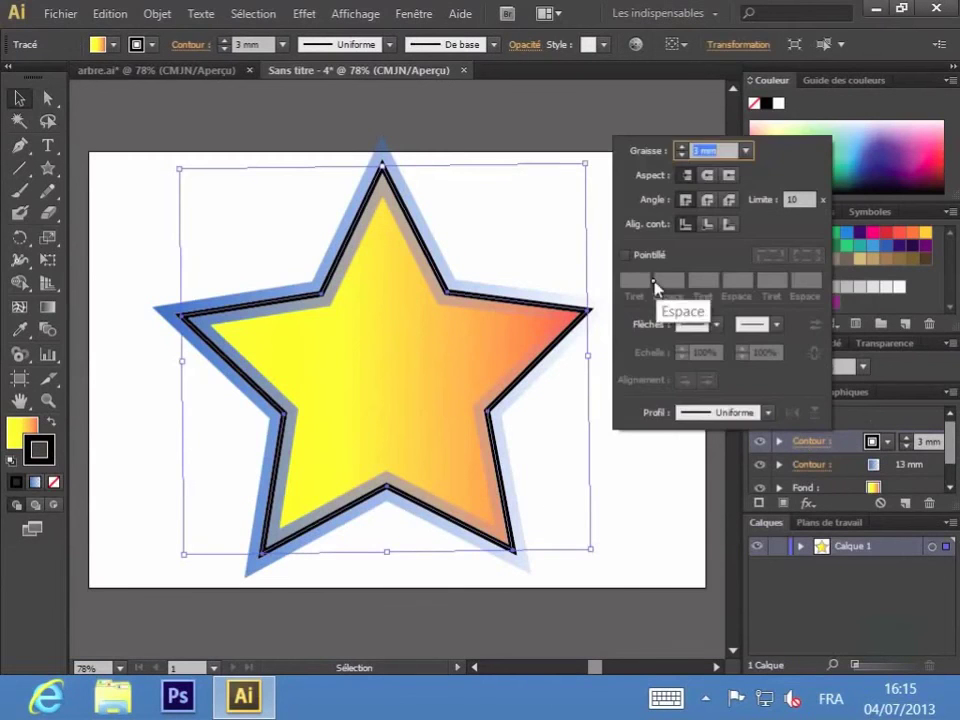
pyautogui.click(626, 255)
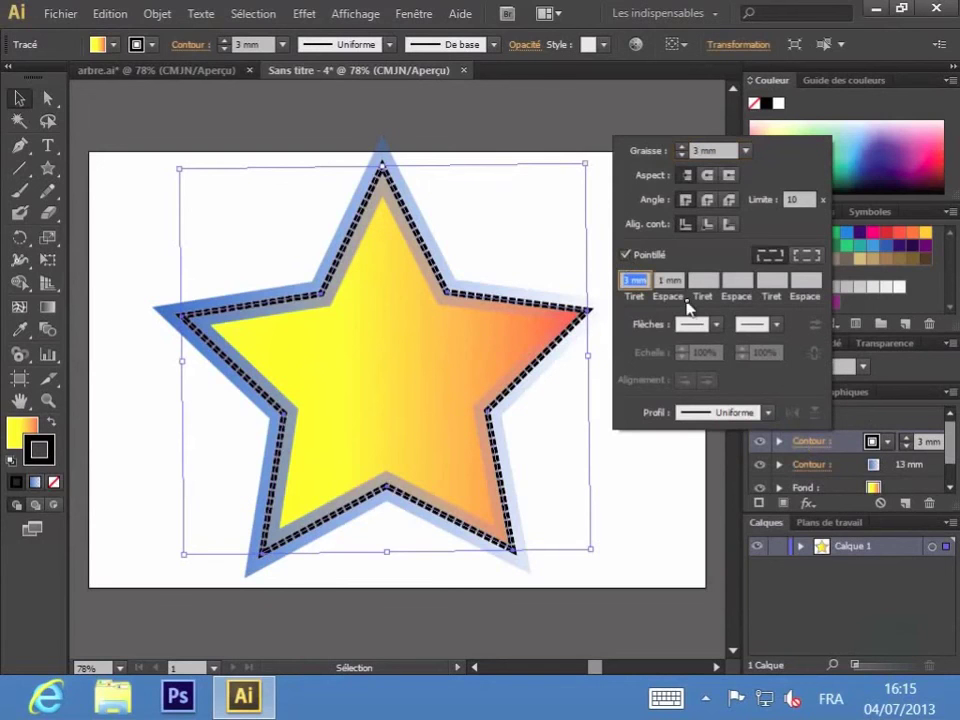
pyautogui.press('Escape')
pyautogui.click(676, 494)
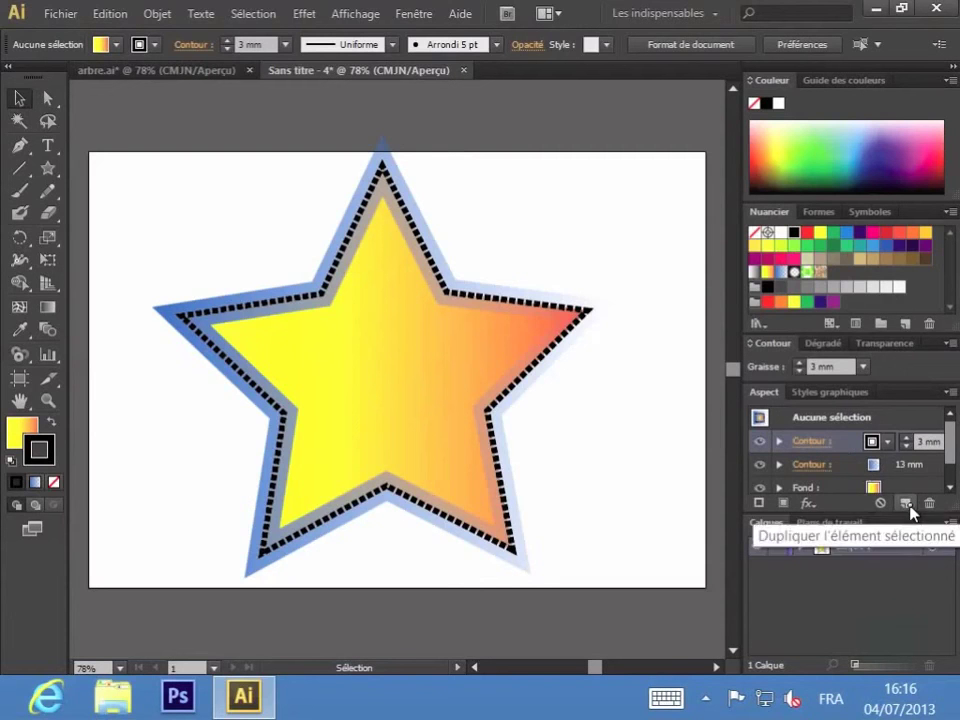
pyautogui.click(951, 393)
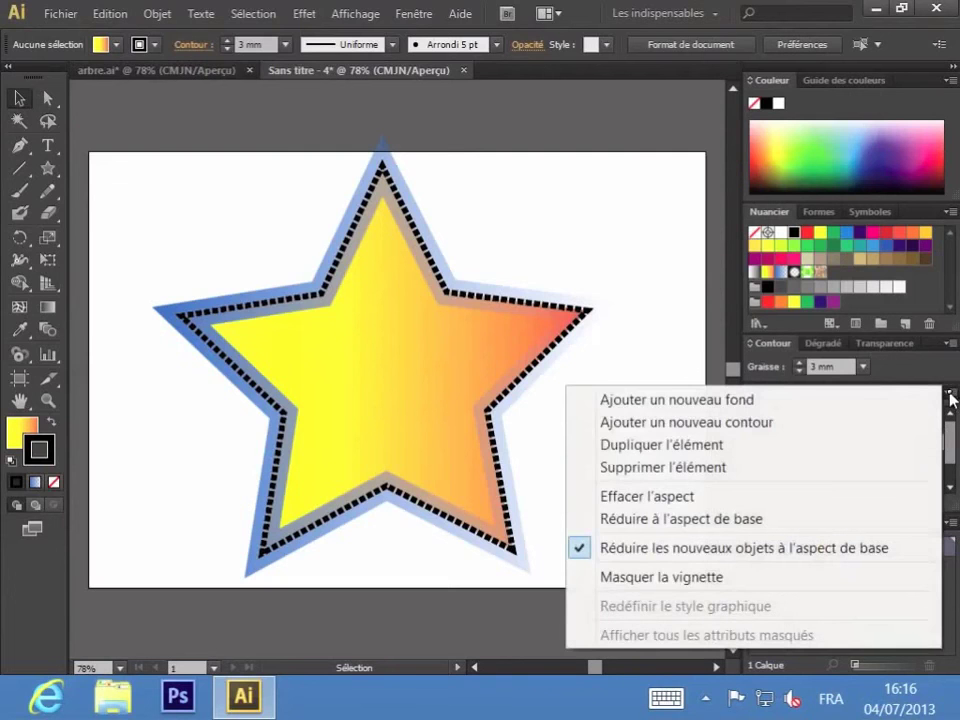
pyautogui.click(862, 467)
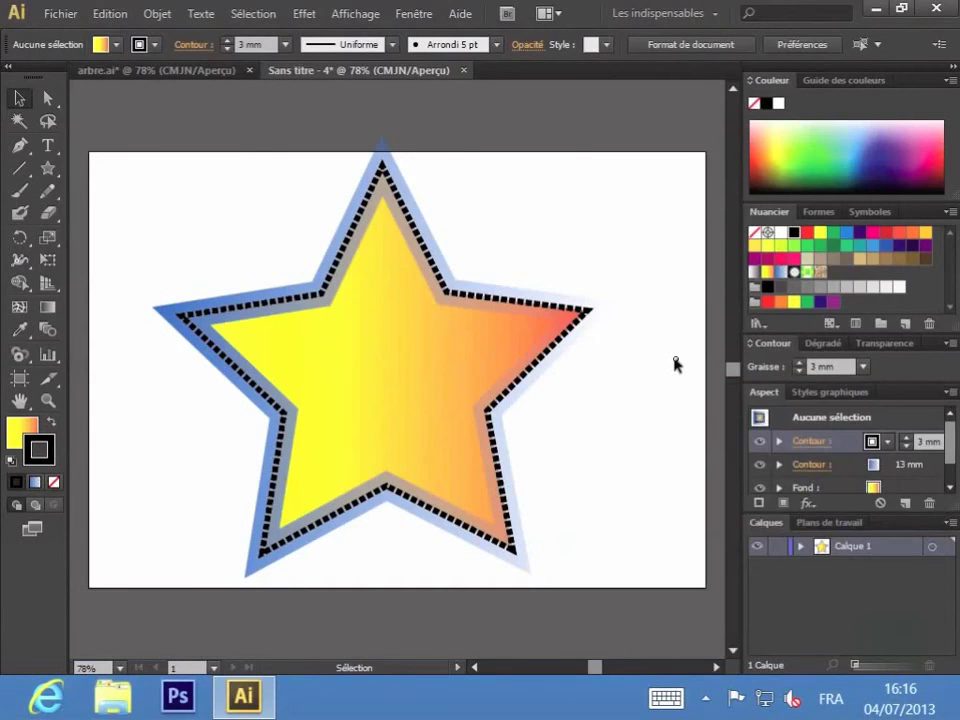